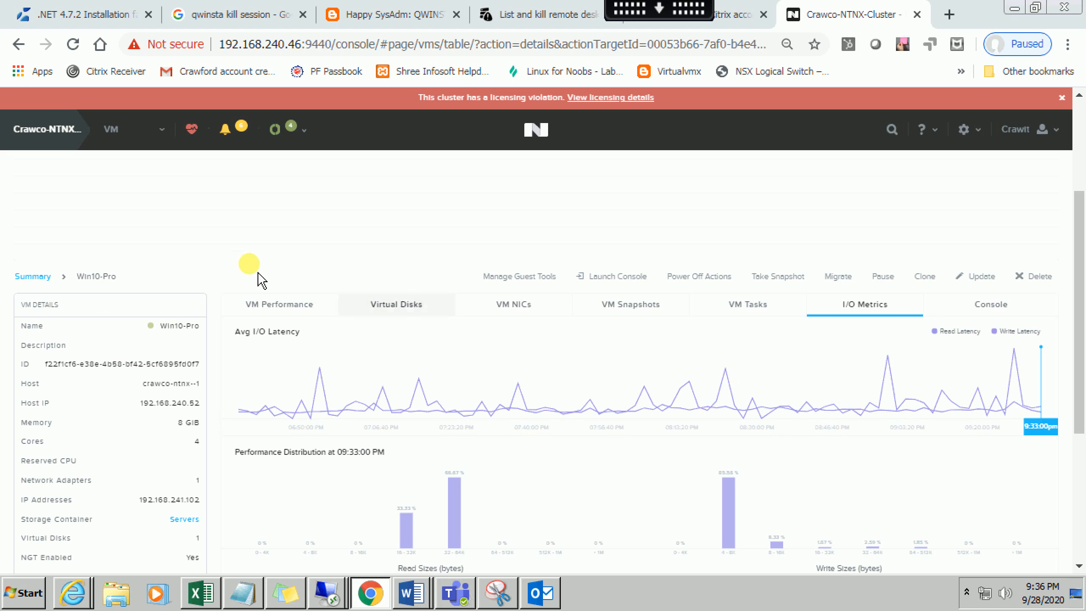
Open the cluster's Home dashboard and review the hypervisor type and version in the Hypervisor Summary
click(122, 148)
click(104, 171)
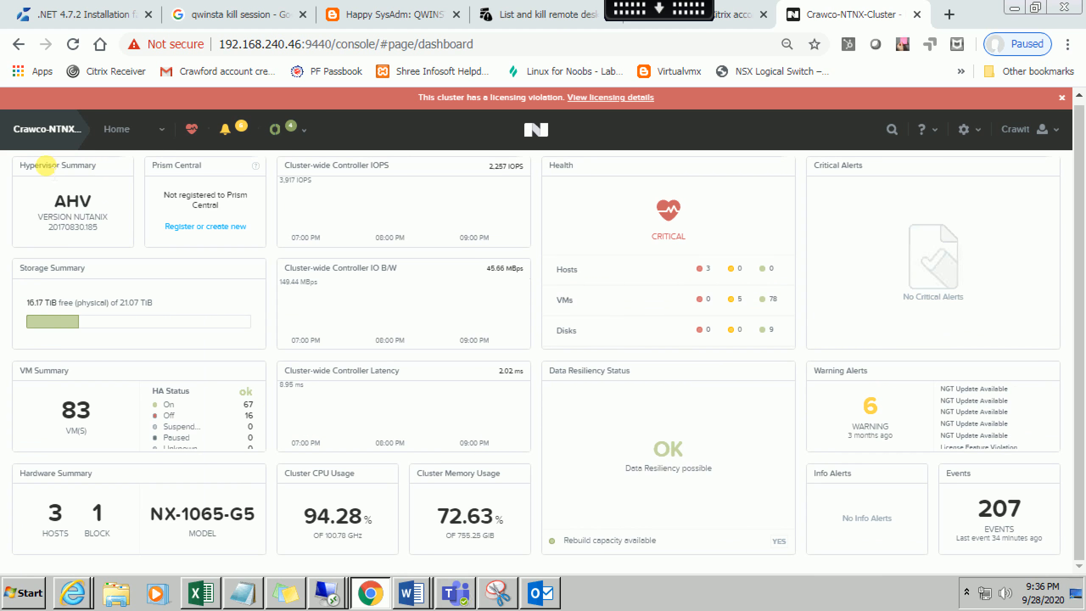
drag(20, 165, 97, 166)
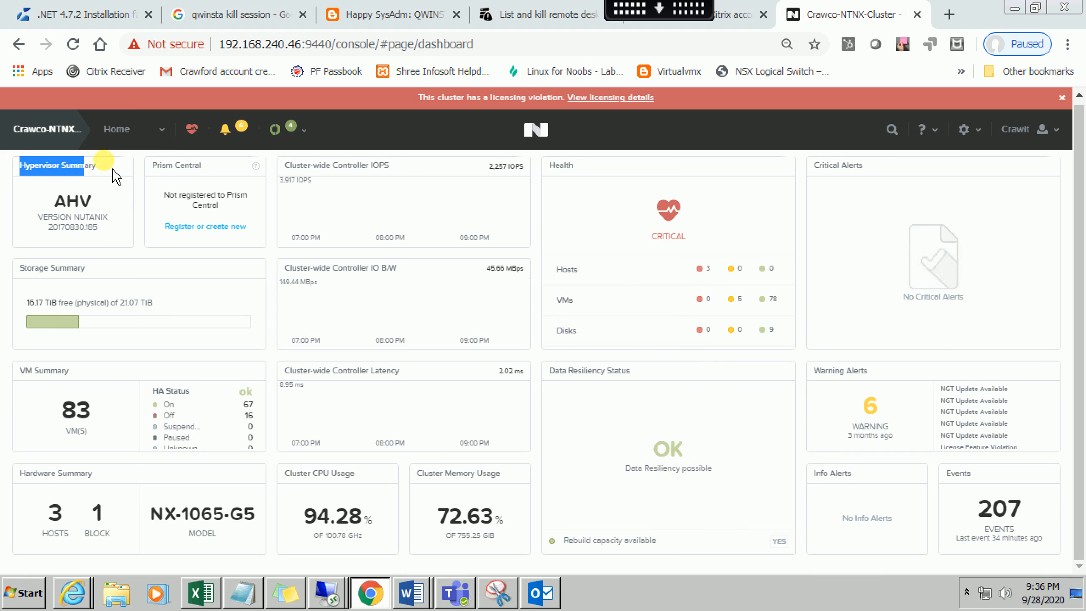
click(6, 187)
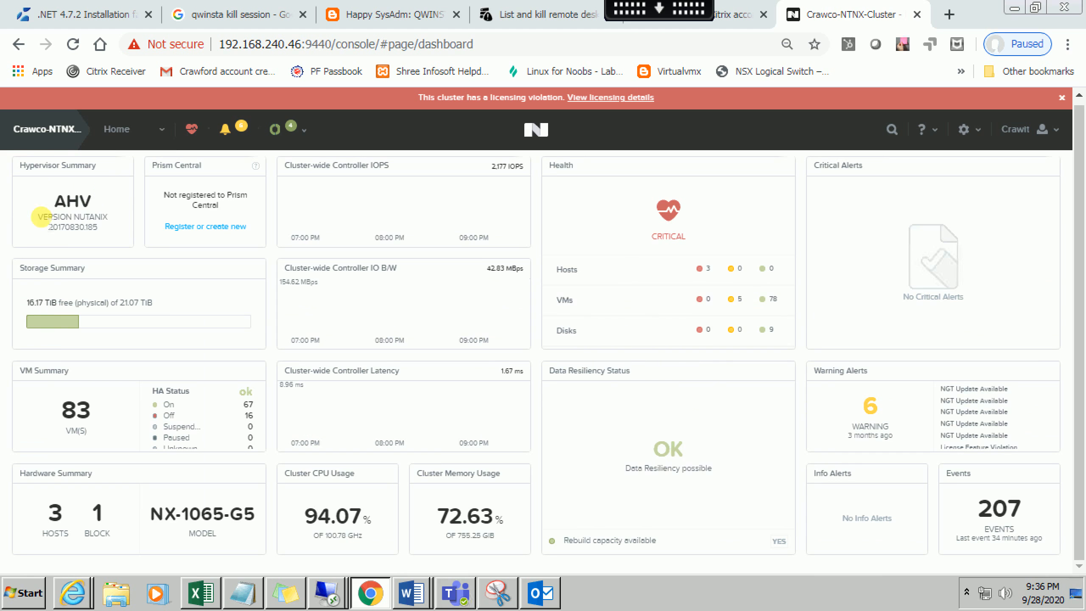
drag(42, 215, 122, 236)
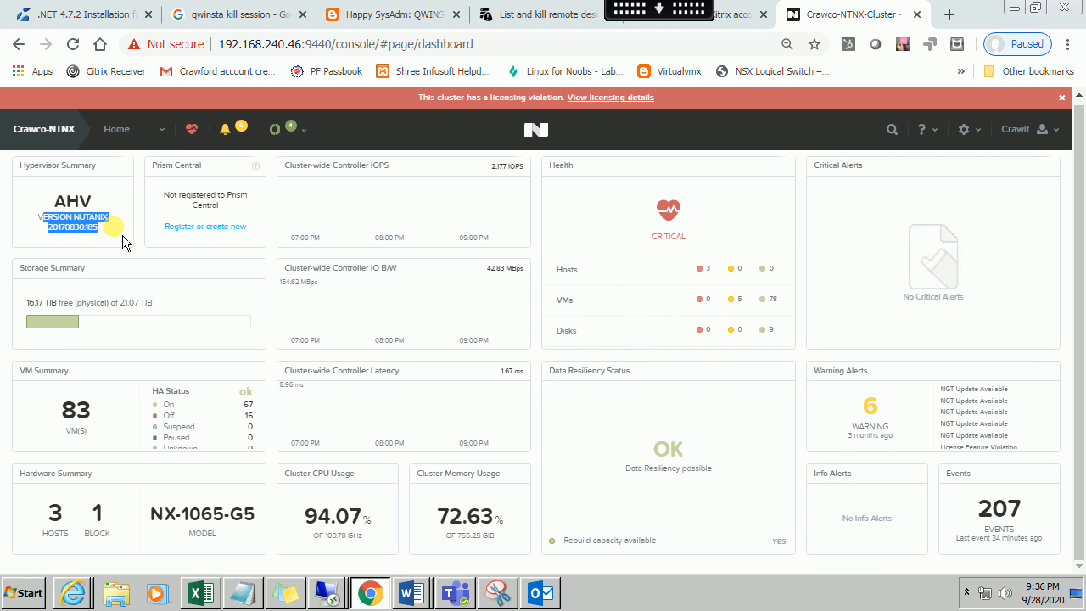
click(122, 237)
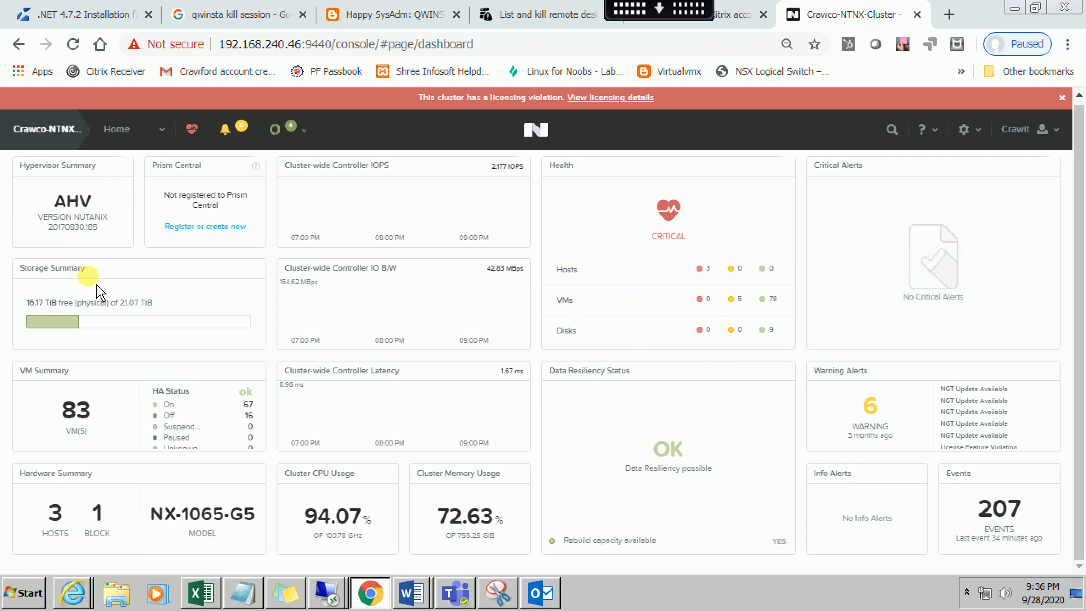
Examine the free and total physical capacity in the dashboard's Storage Summary
drag(19, 266, 122, 300)
click(122, 299)
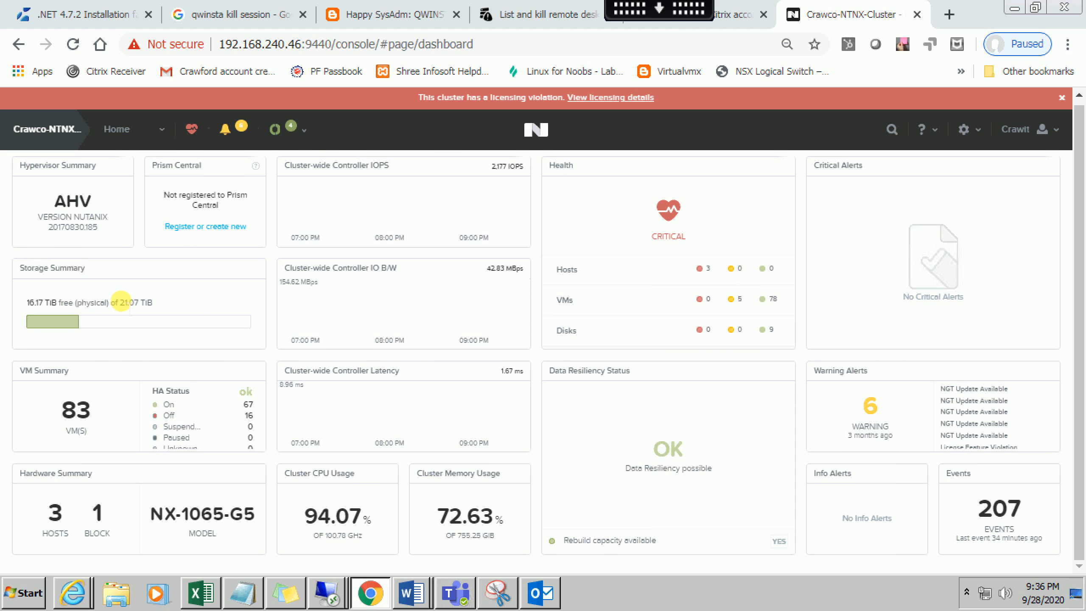
drag(120, 301, 173, 311)
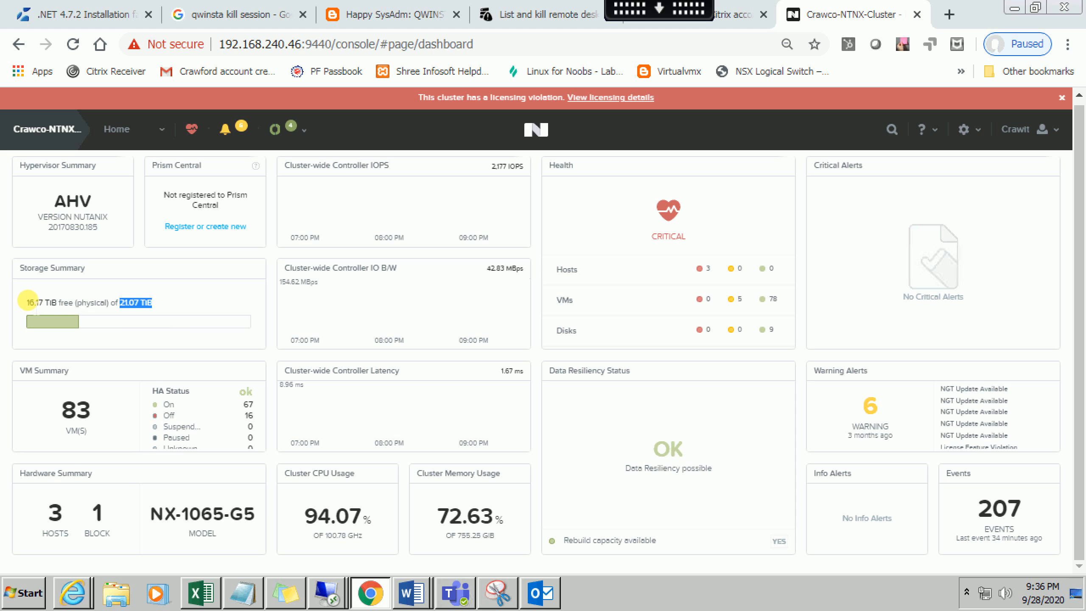
drag(28, 300, 30, 301)
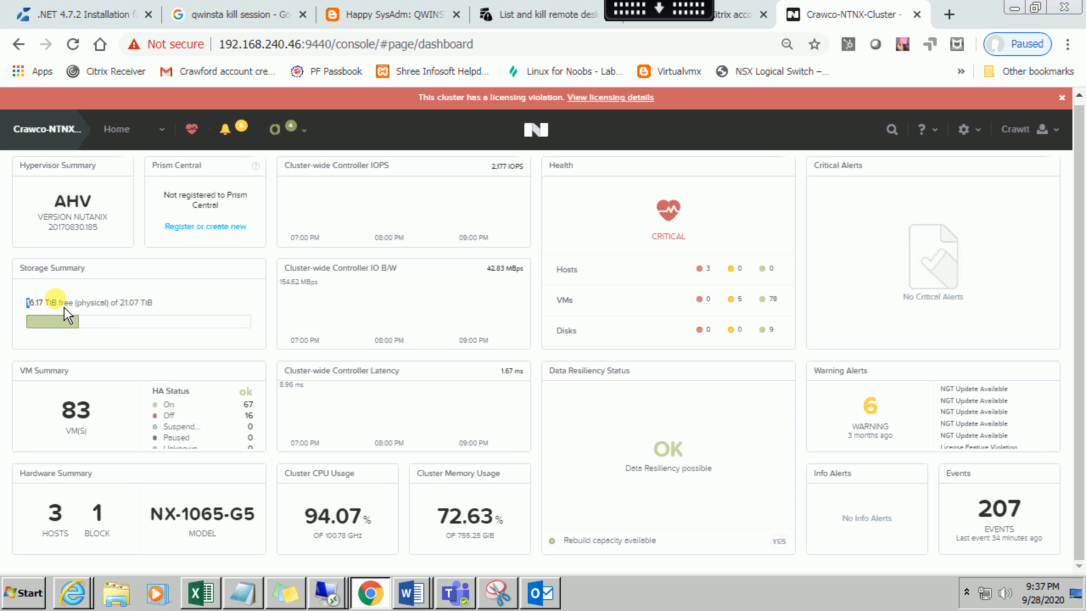
click(137, 294)
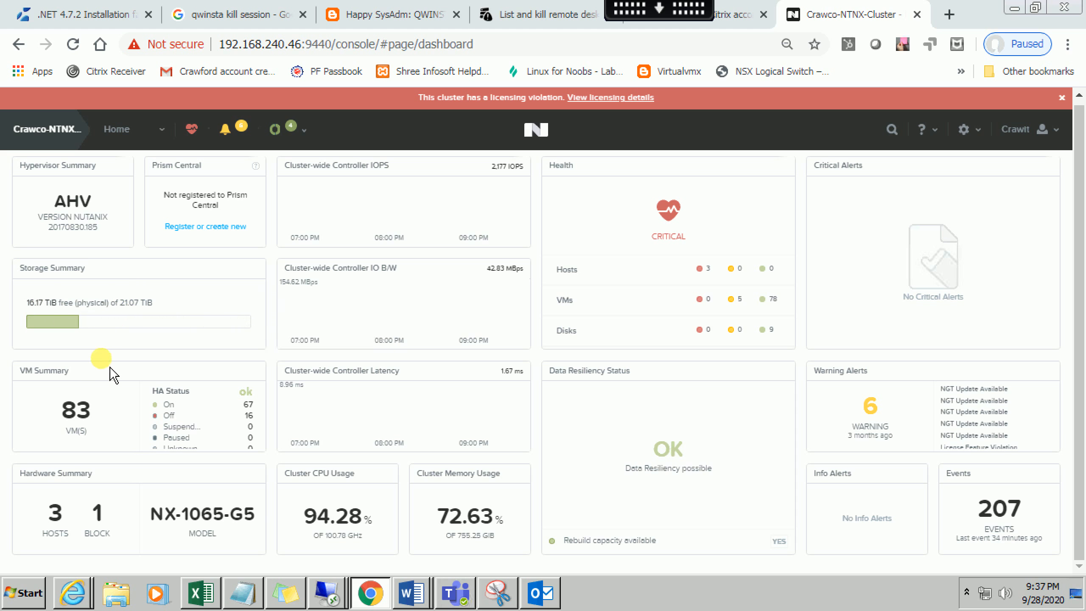
Review the VM count, the hardware model and the cluster CPU usage on the Home dashboard
drag(66, 411, 113, 423)
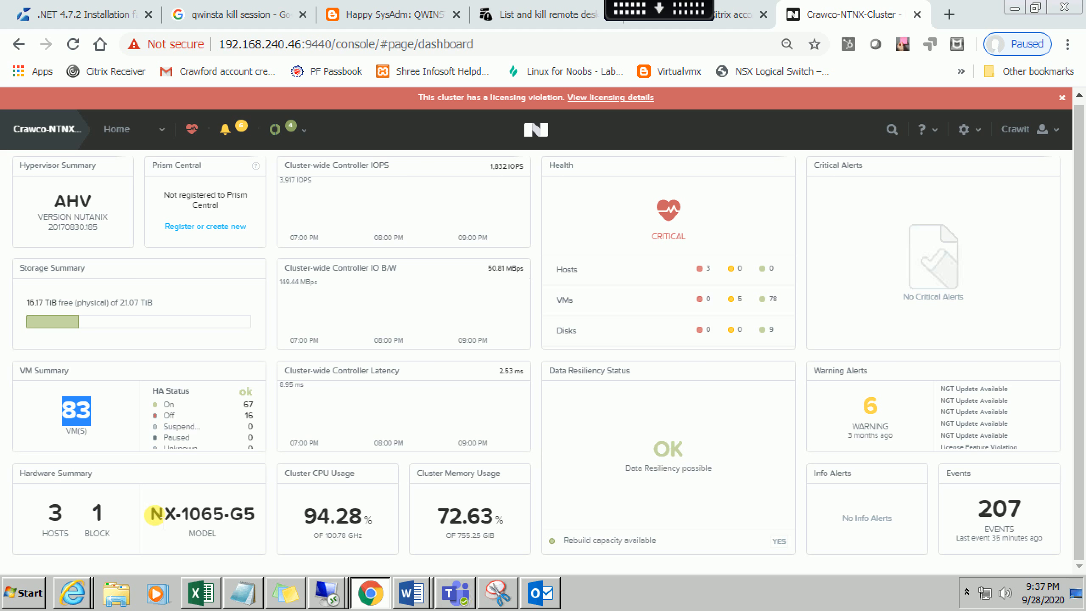
drag(163, 514, 276, 532)
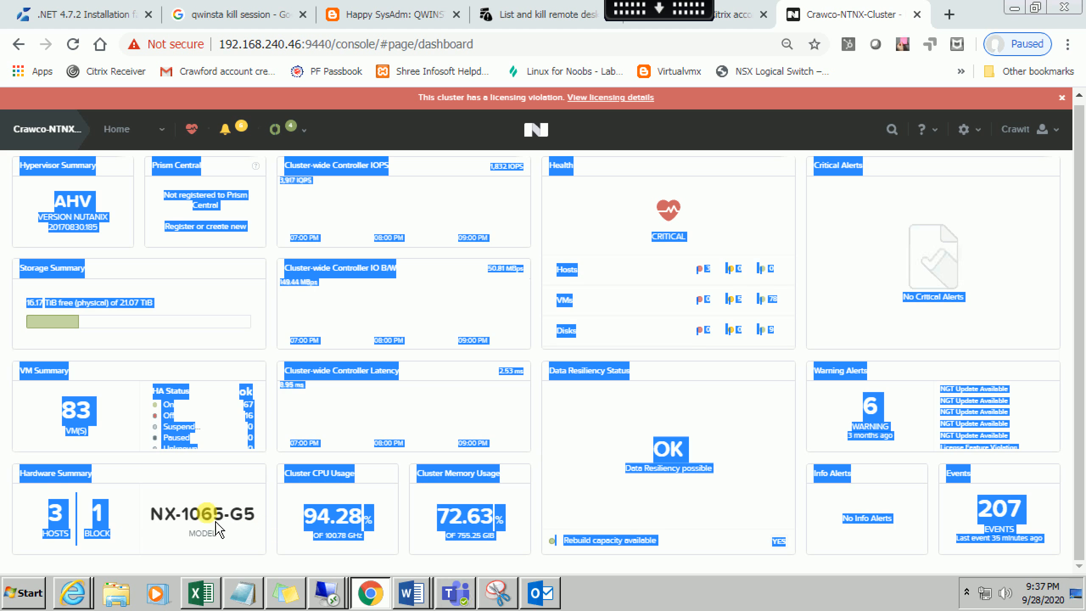
click(246, 527)
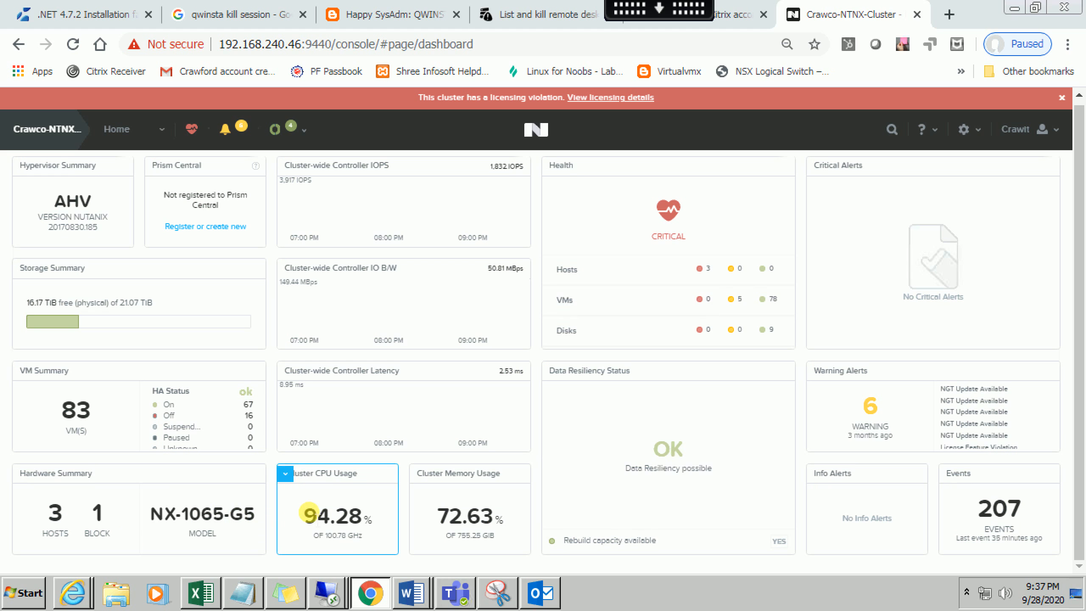
drag(308, 512, 343, 508)
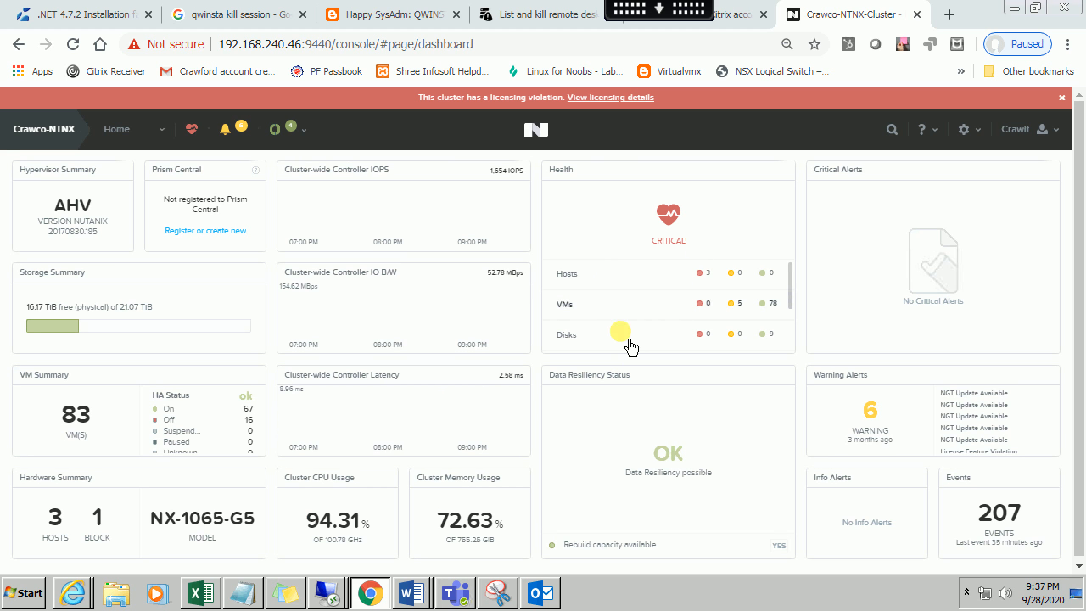
Check the health breakdown of the cluster's VMs, and go to the VM overview page
click(579, 315)
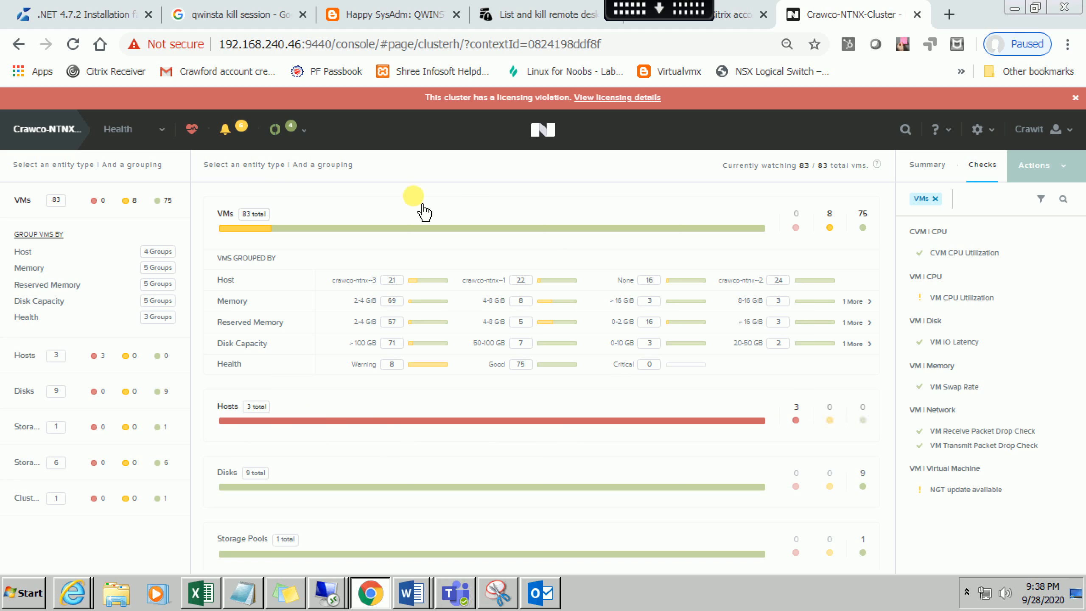
click(150, 139)
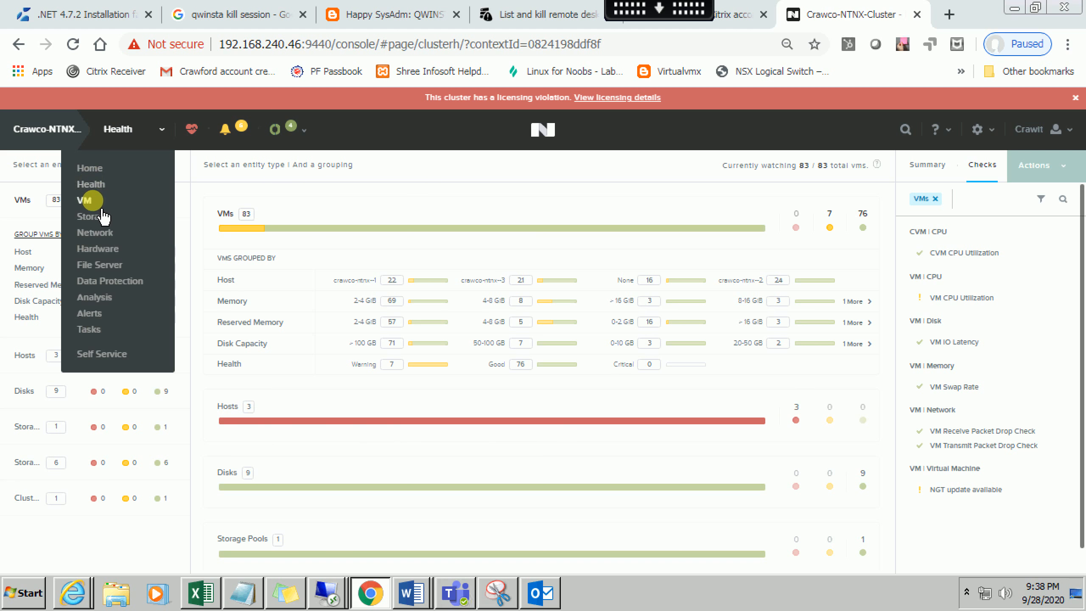
click(87, 208)
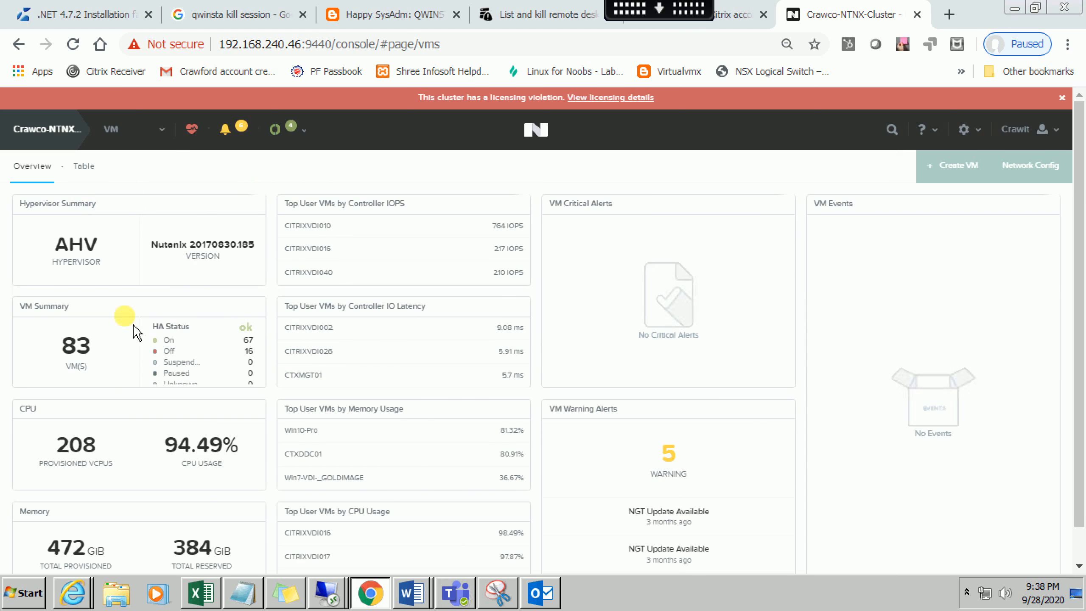
Examine the provisioned vCPUs, the provisioned and reserved memory, and the hypervisor version on the VM overview
scroll(123, 454, down, 1)
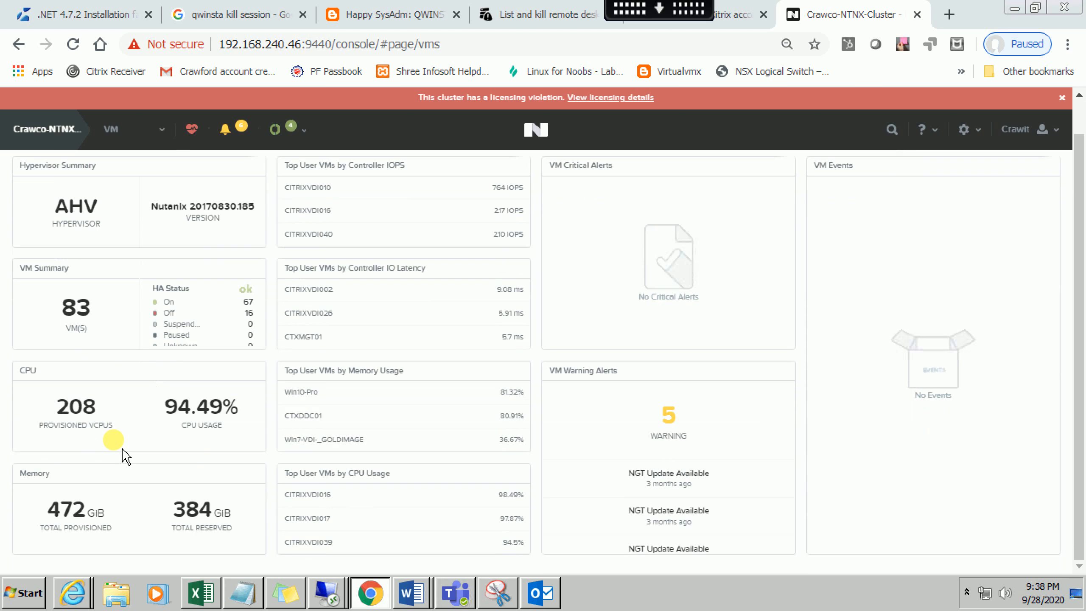
scroll(126, 456, up, 1)
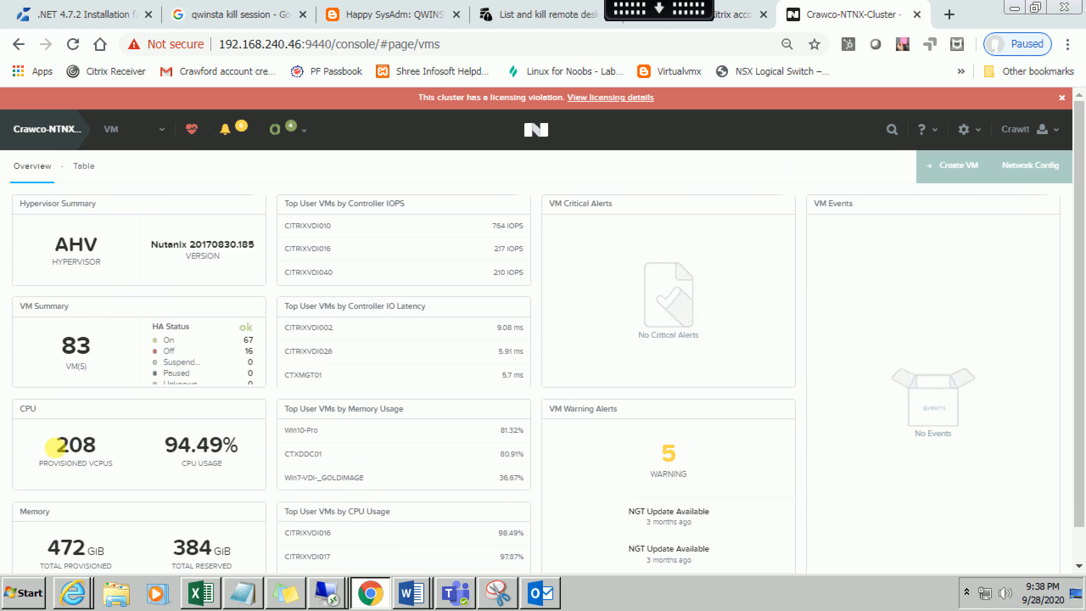
drag(51, 444, 112, 462)
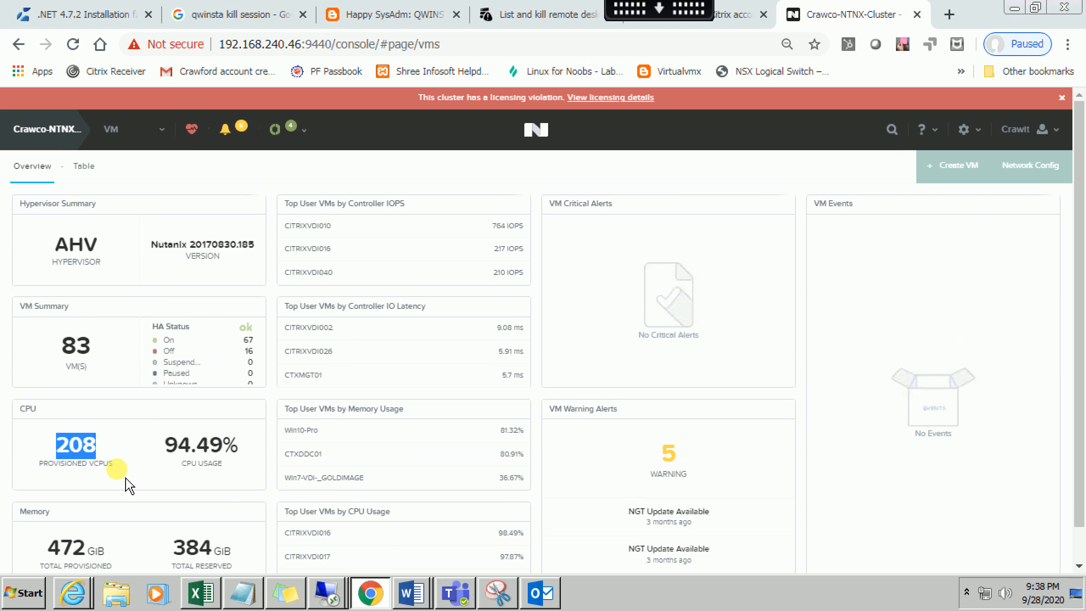
click(81, 547)
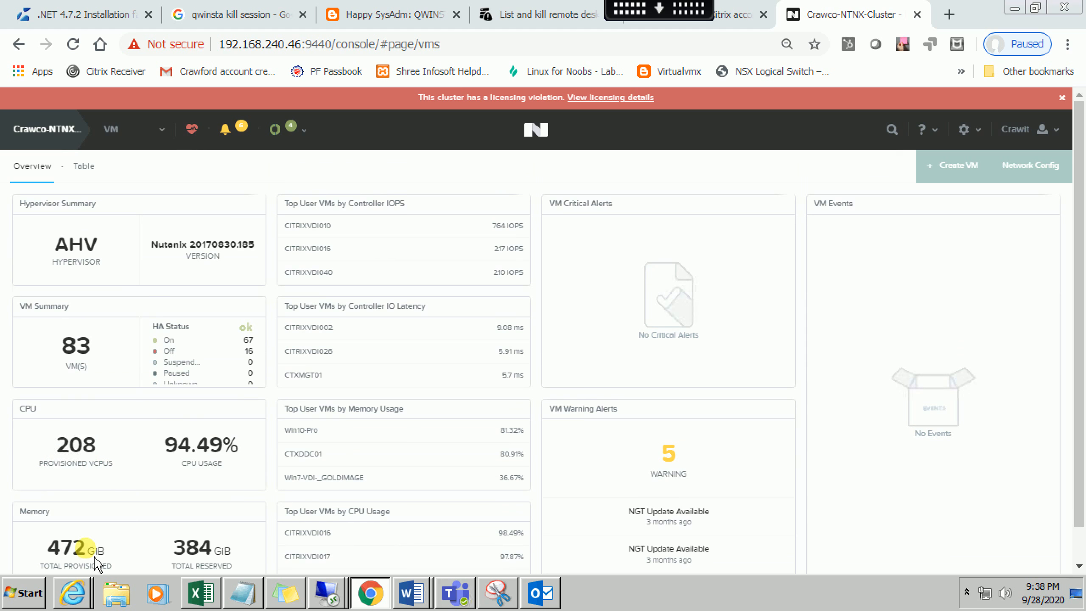
scroll(130, 560, down, 1)
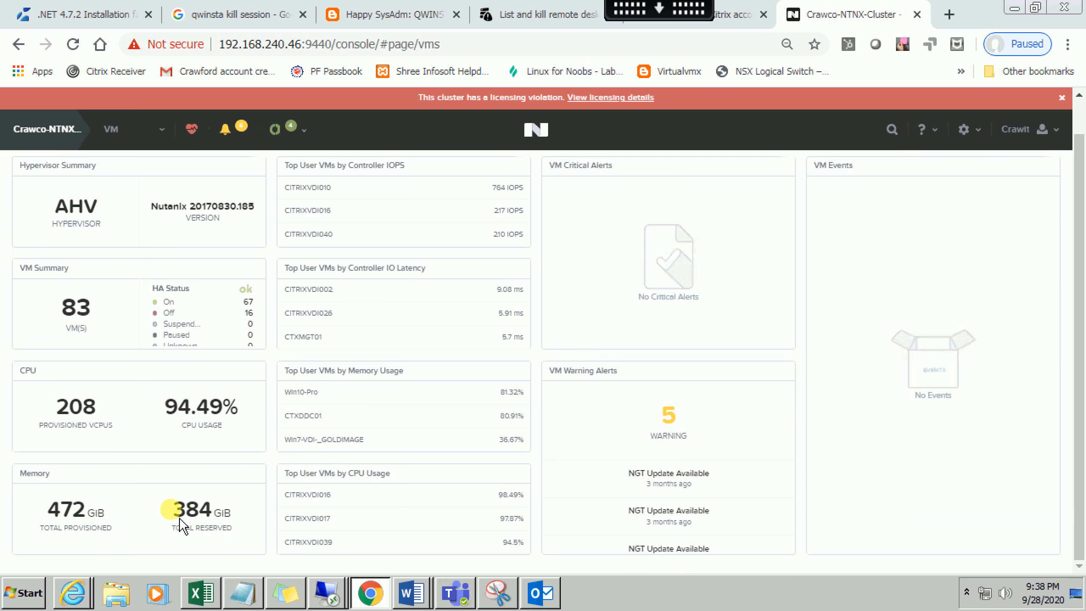
double_click(208, 501)
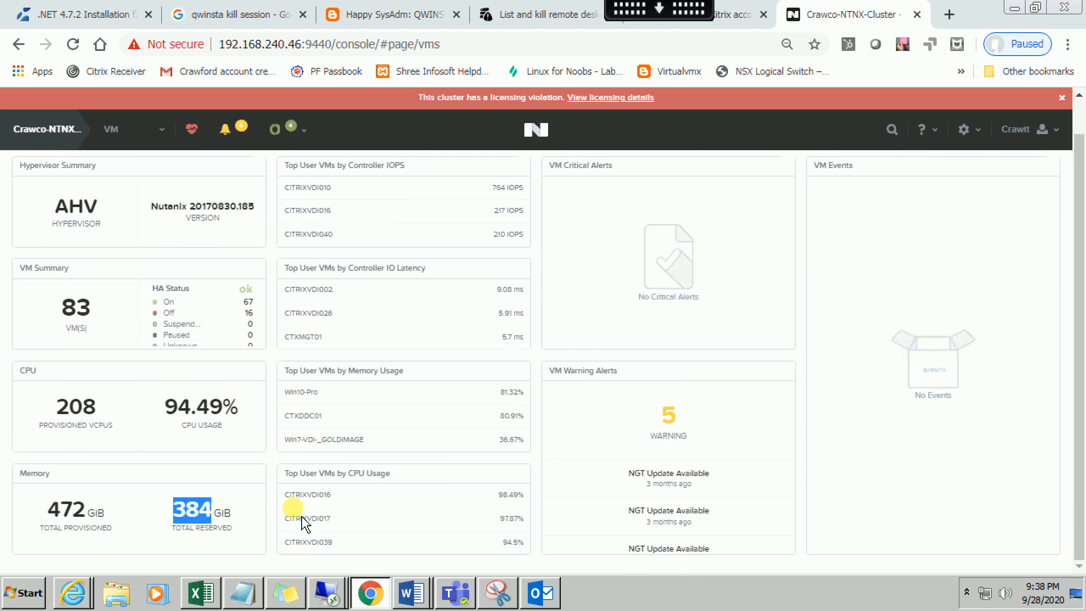
scroll(274, 524, up, 1)
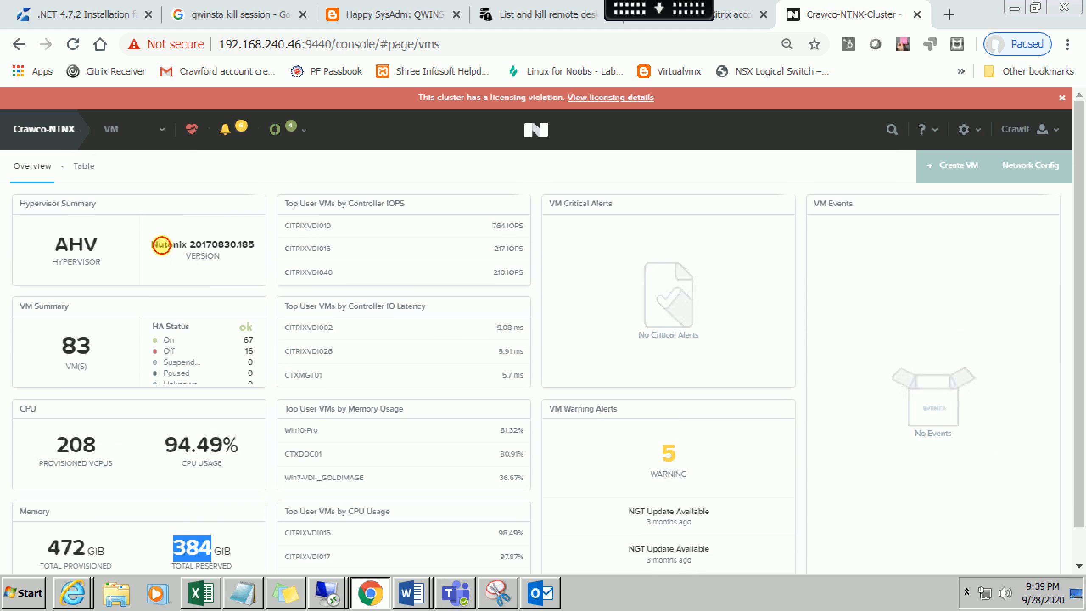
drag(162, 244, 255, 262)
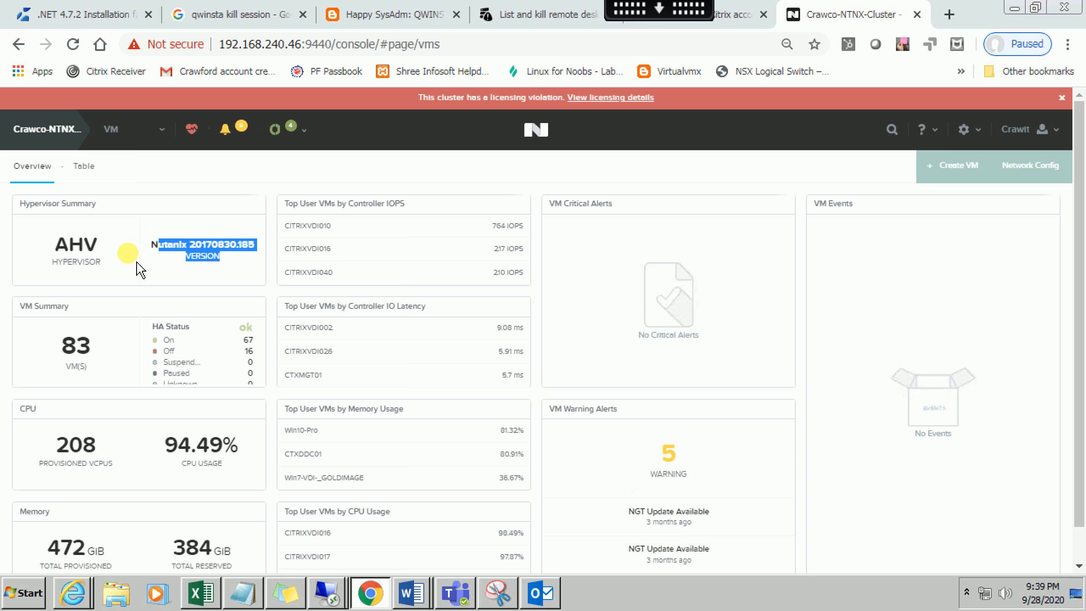
click(84, 166)
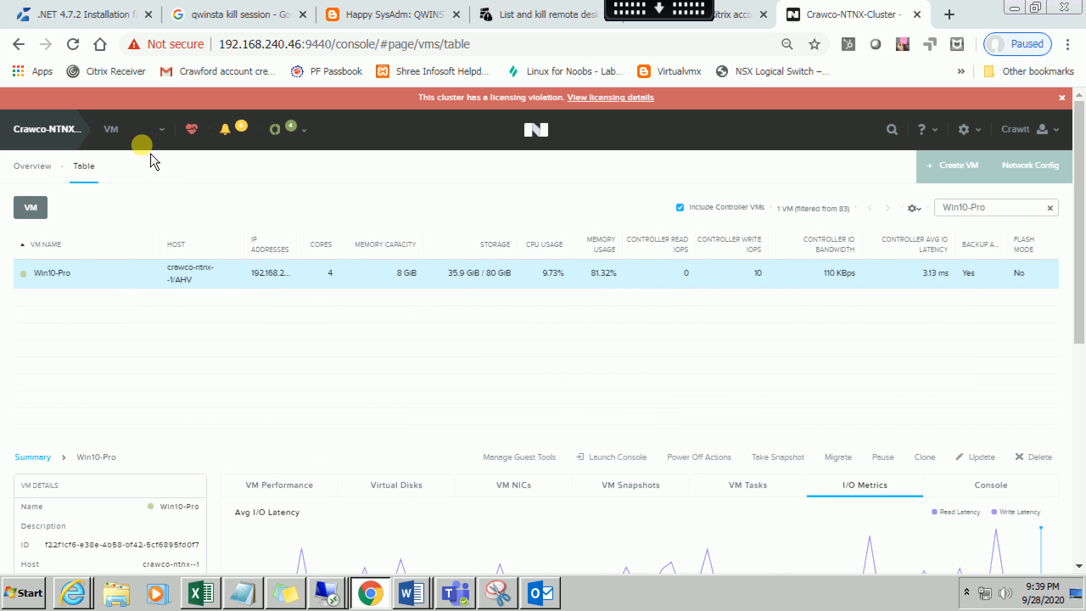
click(126, 143)
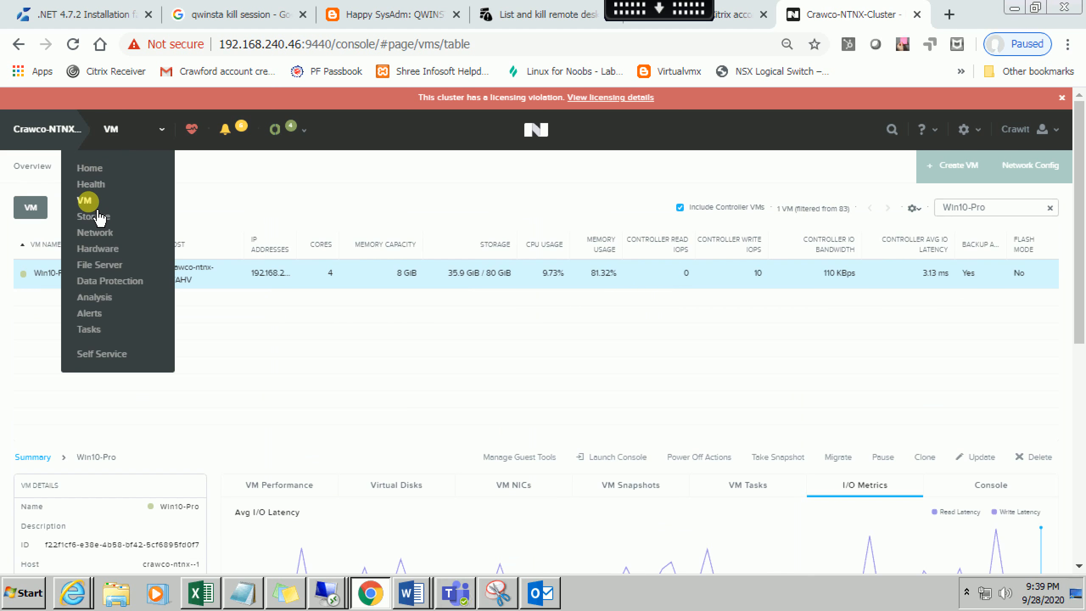
click(88, 201)
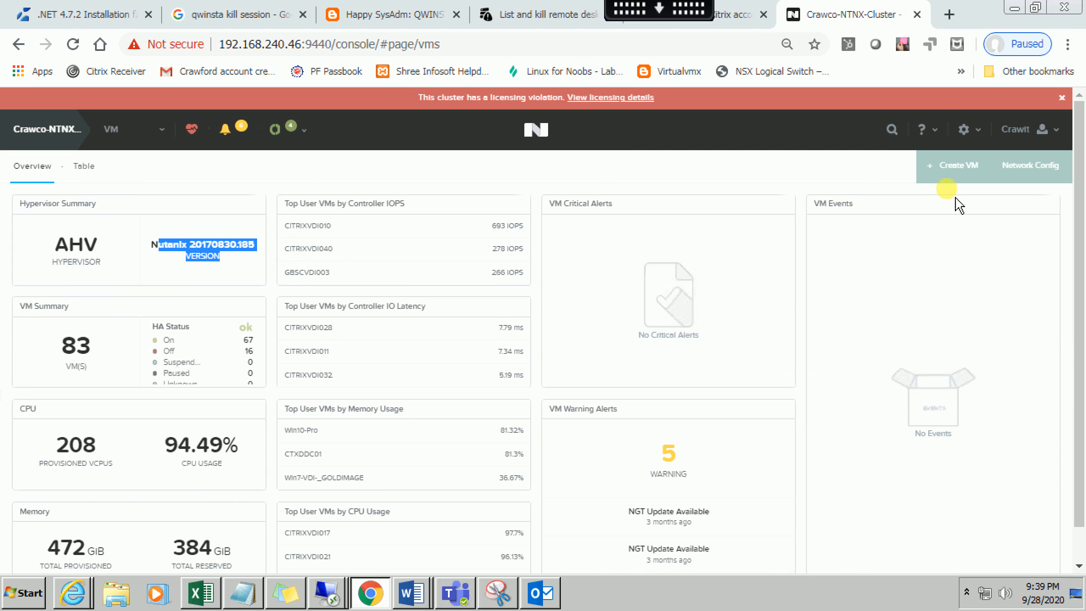
Show the VMs as a table and replace the Win10-Pro filter with win10
click(85, 166)
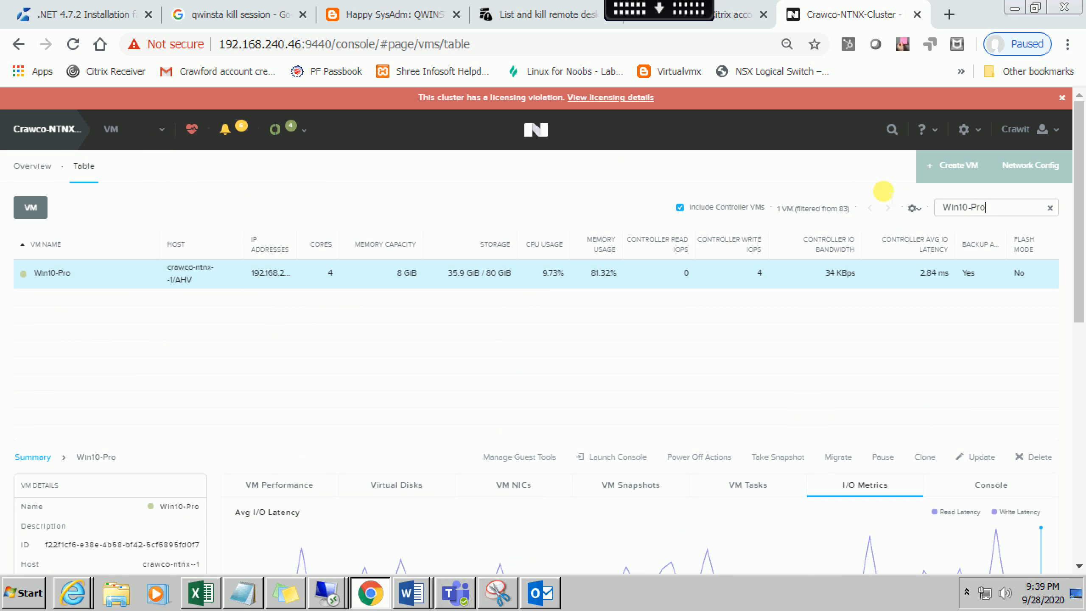
key(BackSpace)
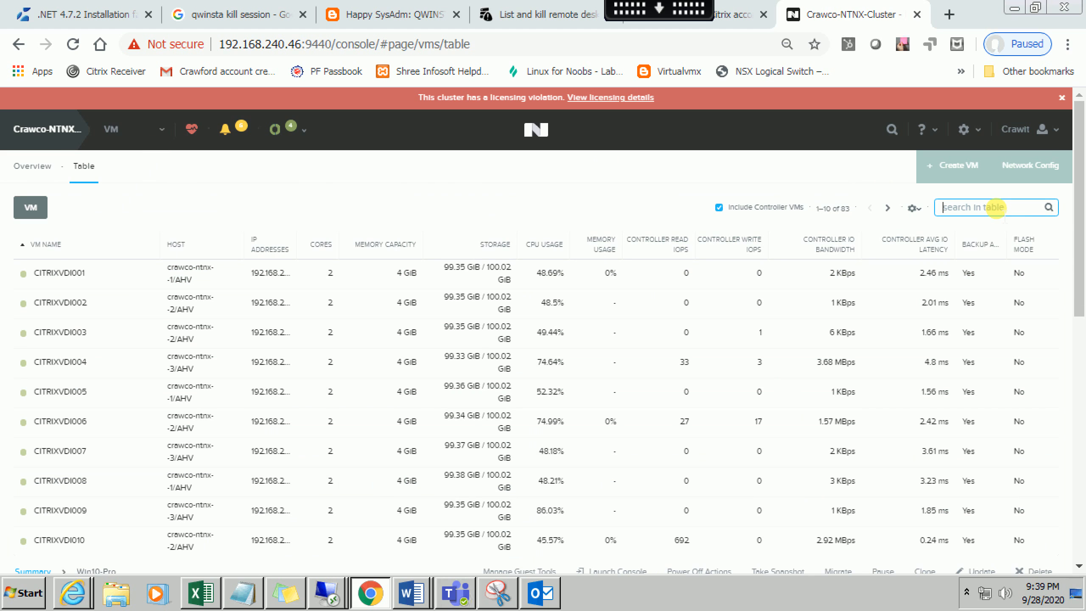
text(win10)
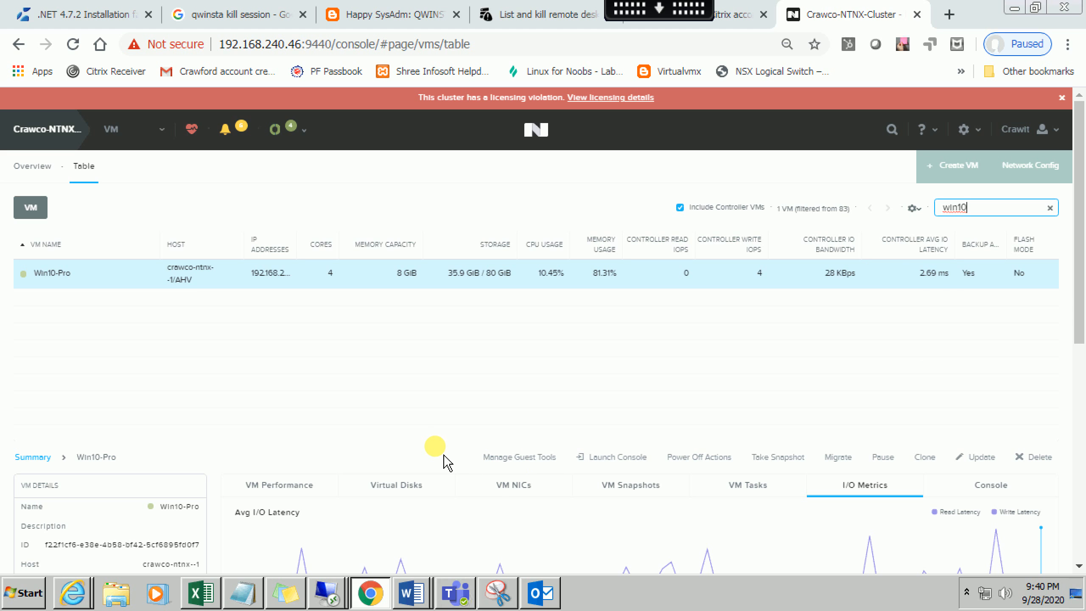
Review the Nutanix Guest Tools options of the Win10-Pro VM and close the dialog
click(549, 468)
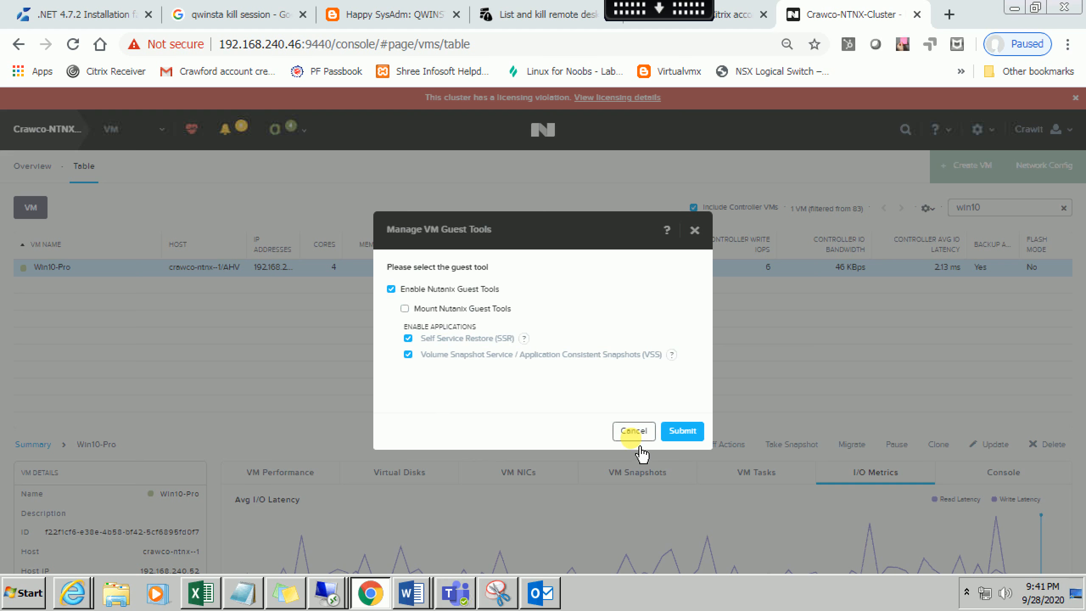
click(667, 430)
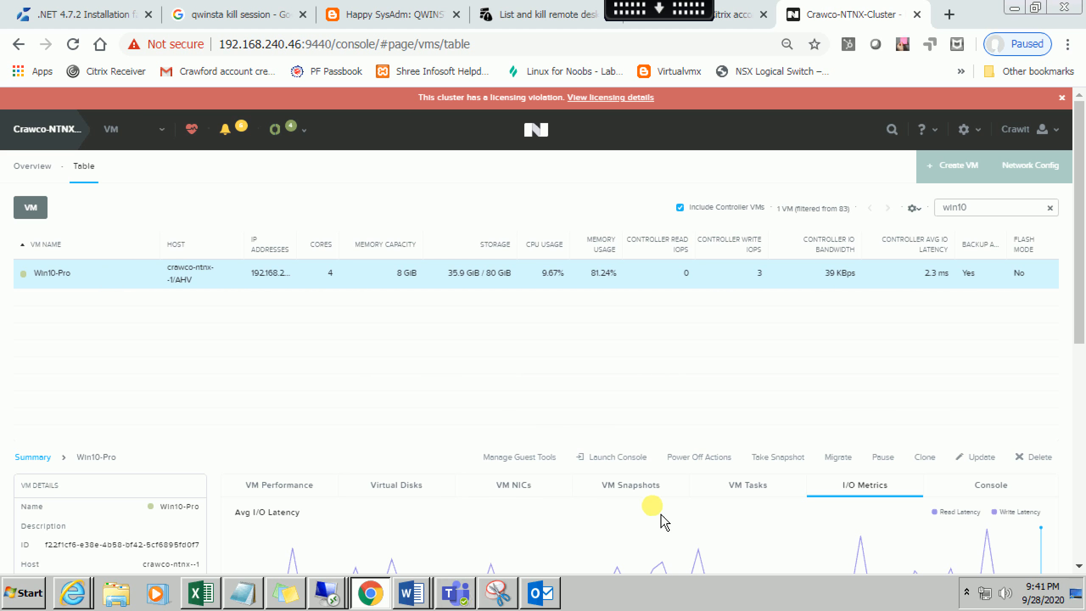
Launch the console of the Win10-Pro VM, bring up its sign-in screen, and close the console window
click(596, 460)
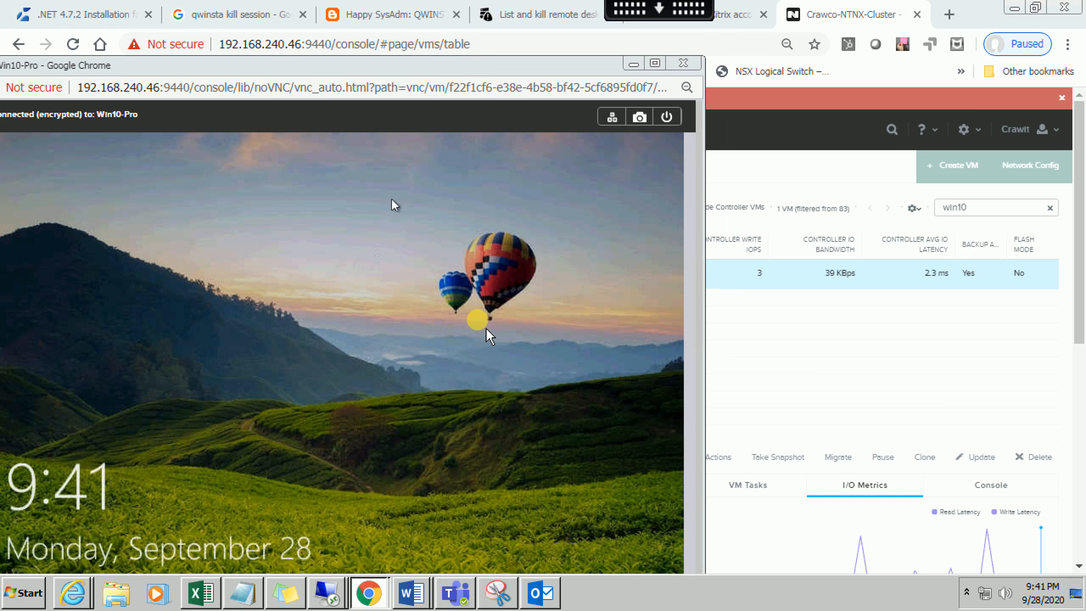
click(607, 273)
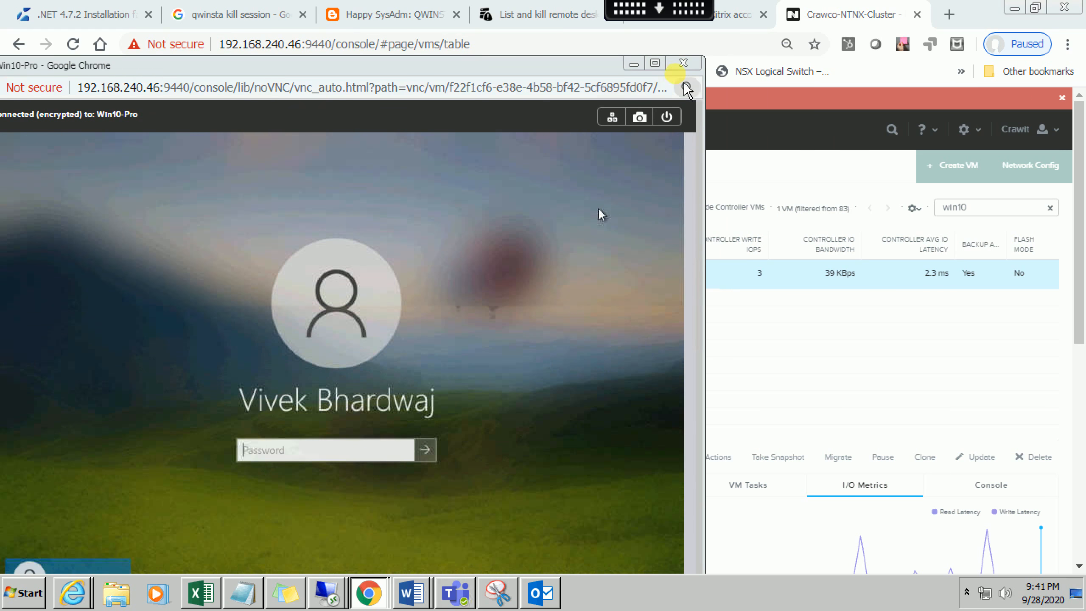
click(684, 65)
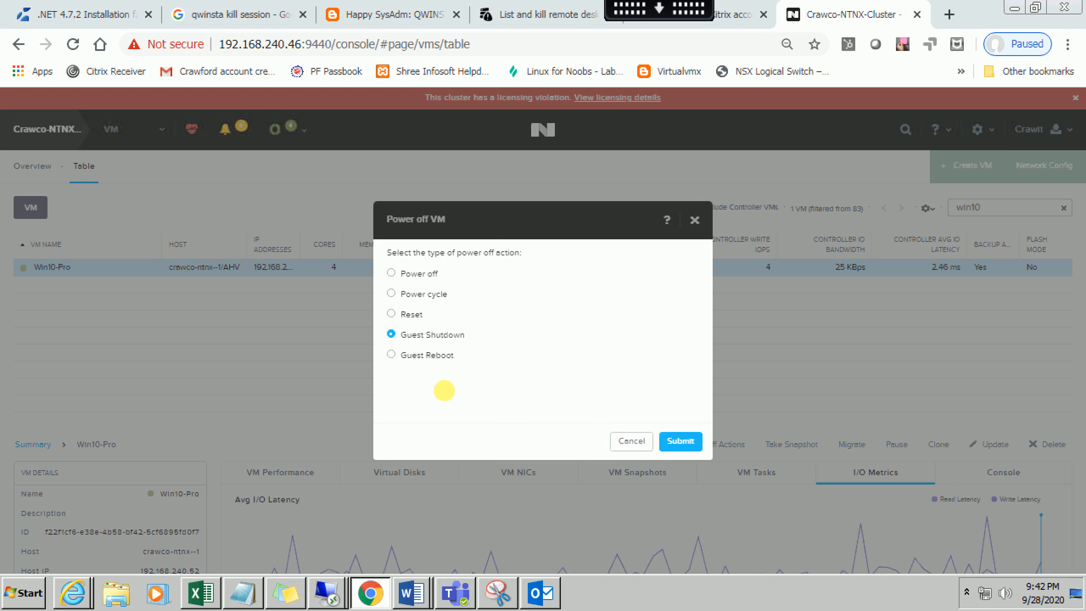
Dismiss the power-off options of the Win10-Pro VM, then review its Take Snapshot form and cancel it
click(630, 445)
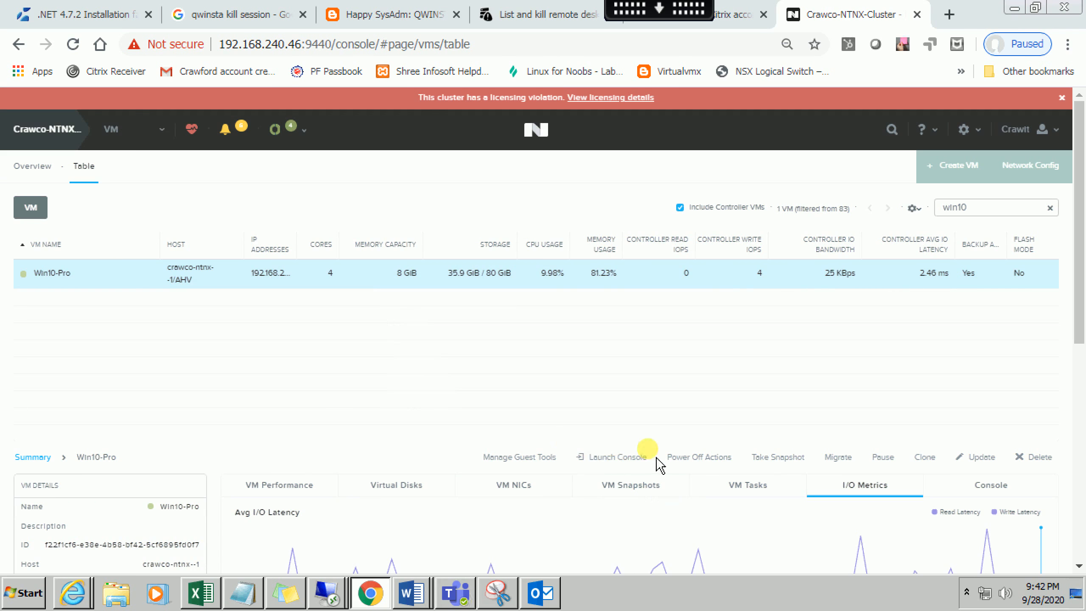
click(777, 469)
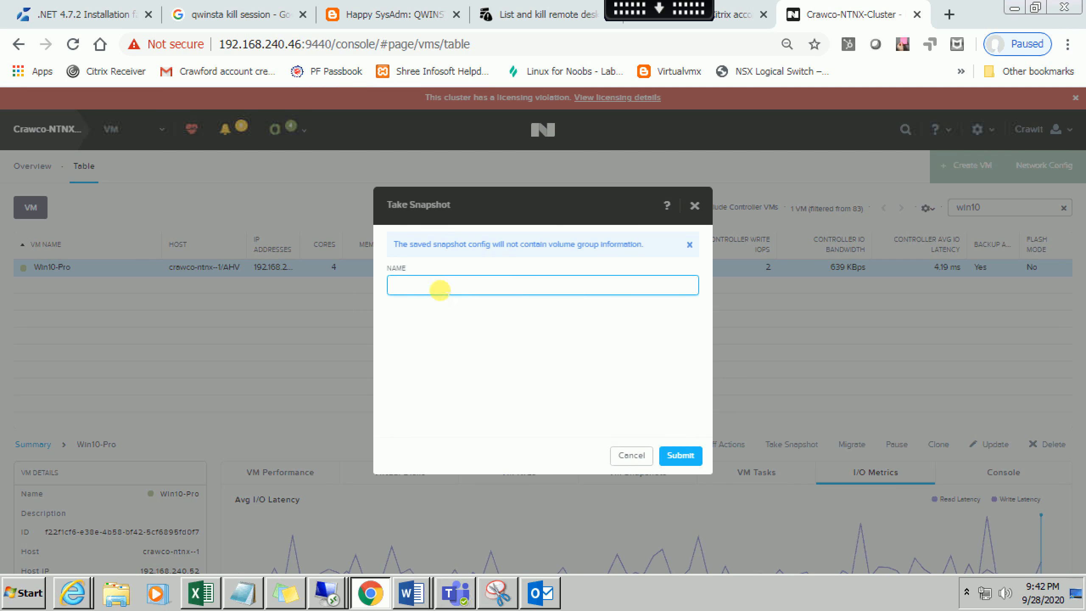
click(633, 464)
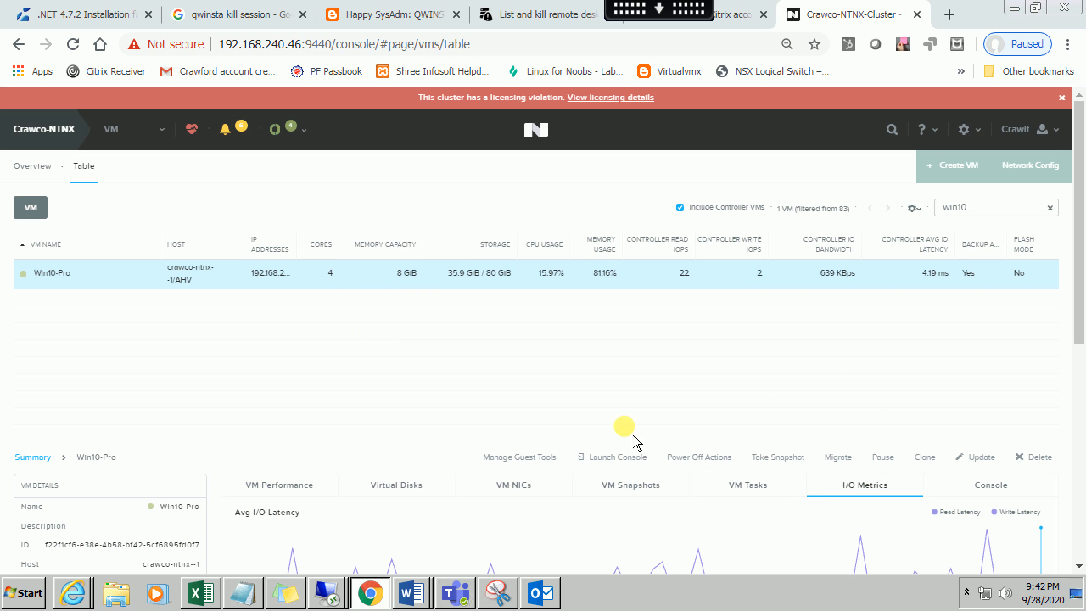
Review the Win10-Pro VM's update settings for compute, disks, volume groups and network adapters, and close them without saving
click(969, 466)
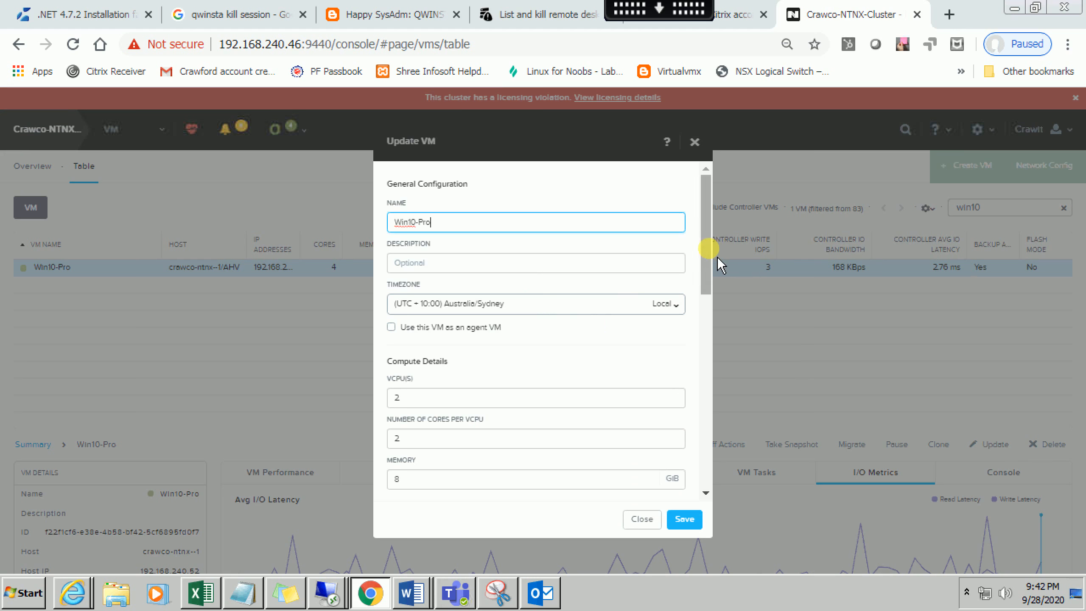
drag(710, 293, 709, 314)
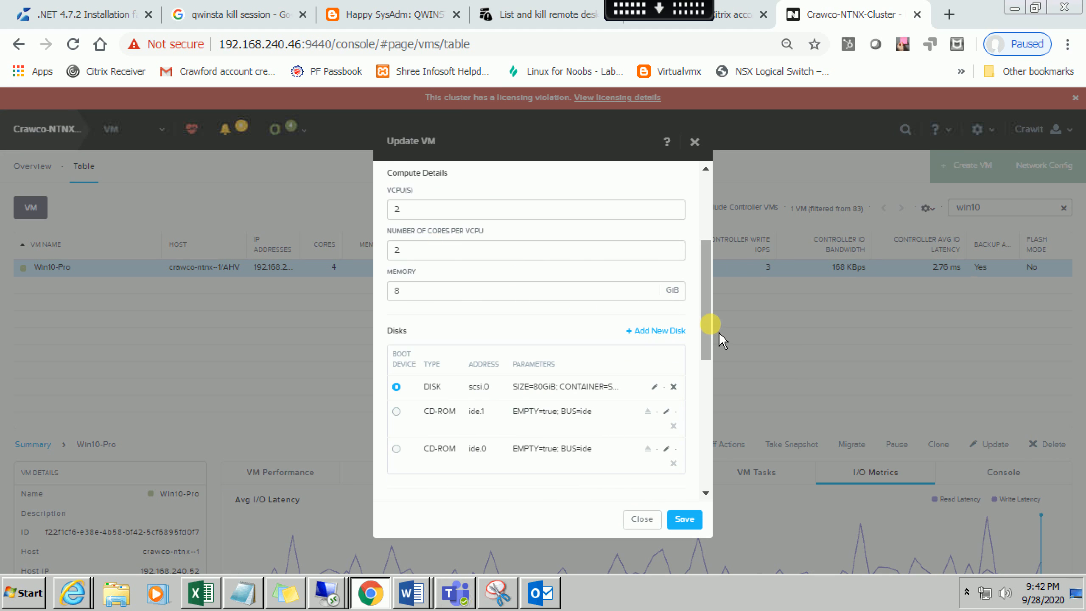
drag(713, 332, 717, 382)
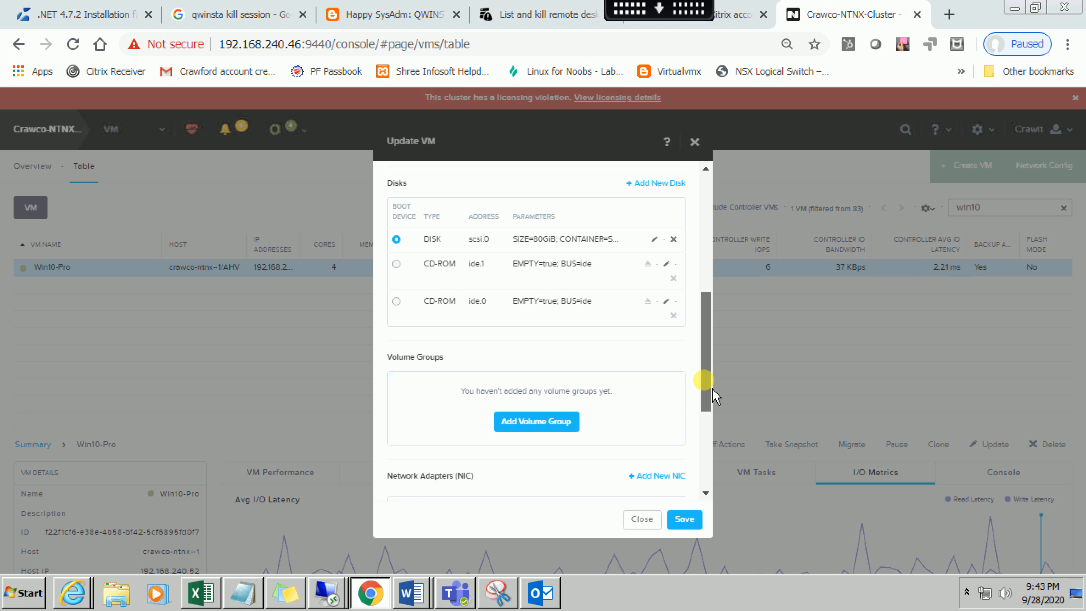
scroll(713, 389, down, 2)
scroll(713, 423, down, 2)
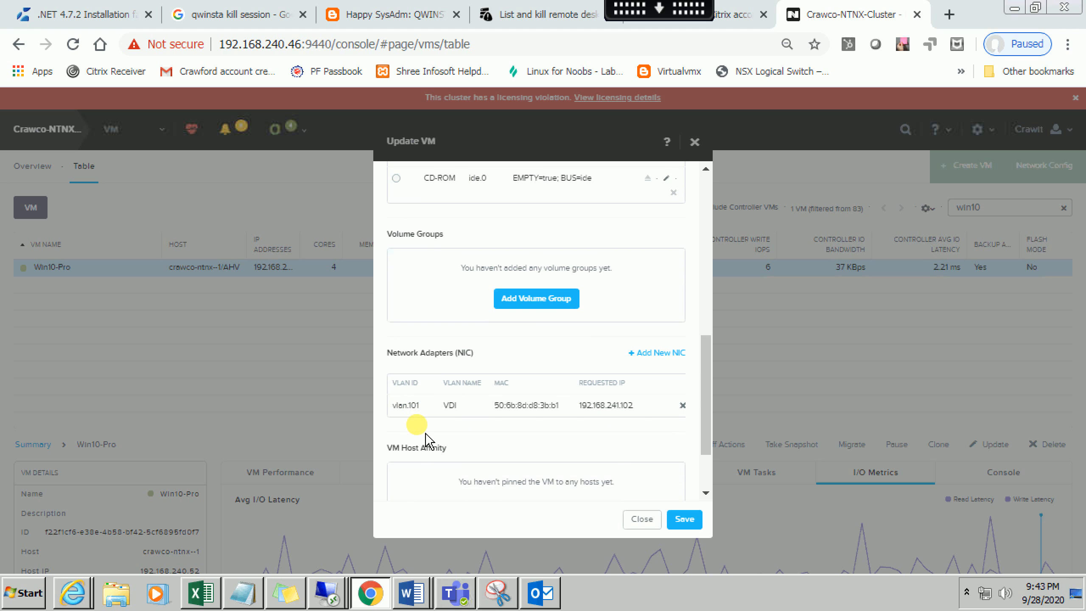
click(642, 519)
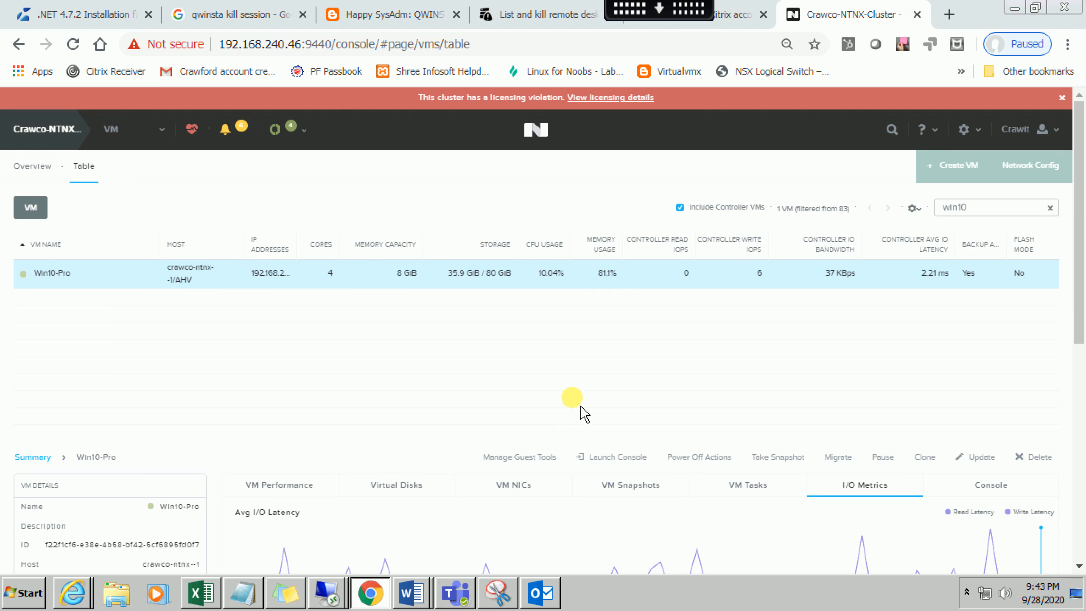
Examine the Win10-Pro VM details together with its average I/O latency and performance distribution charts
scroll(584, 414, down, 3)
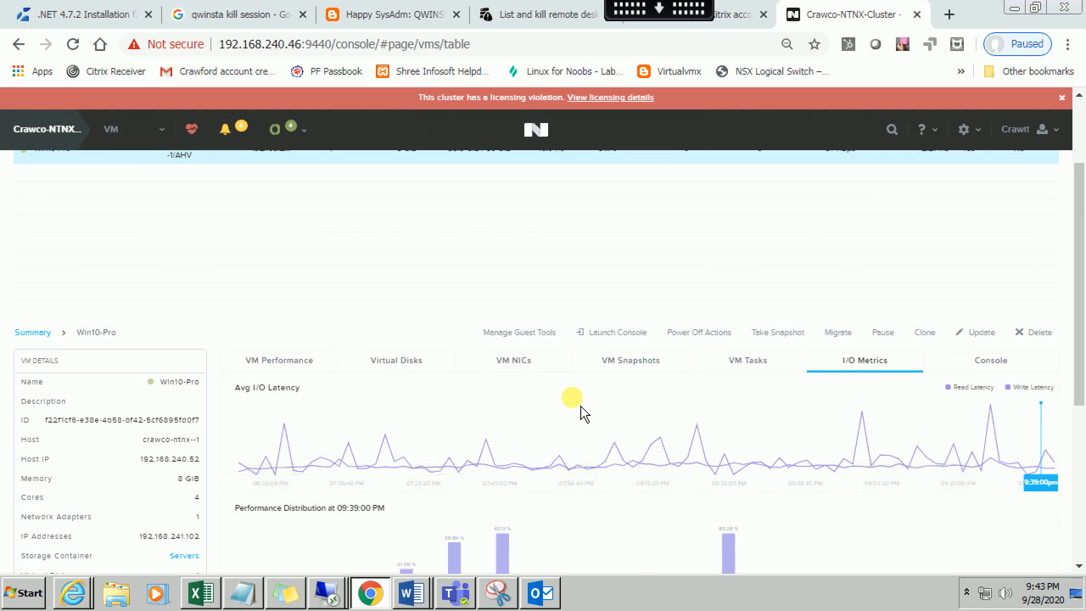
scroll(584, 414, down, 2)
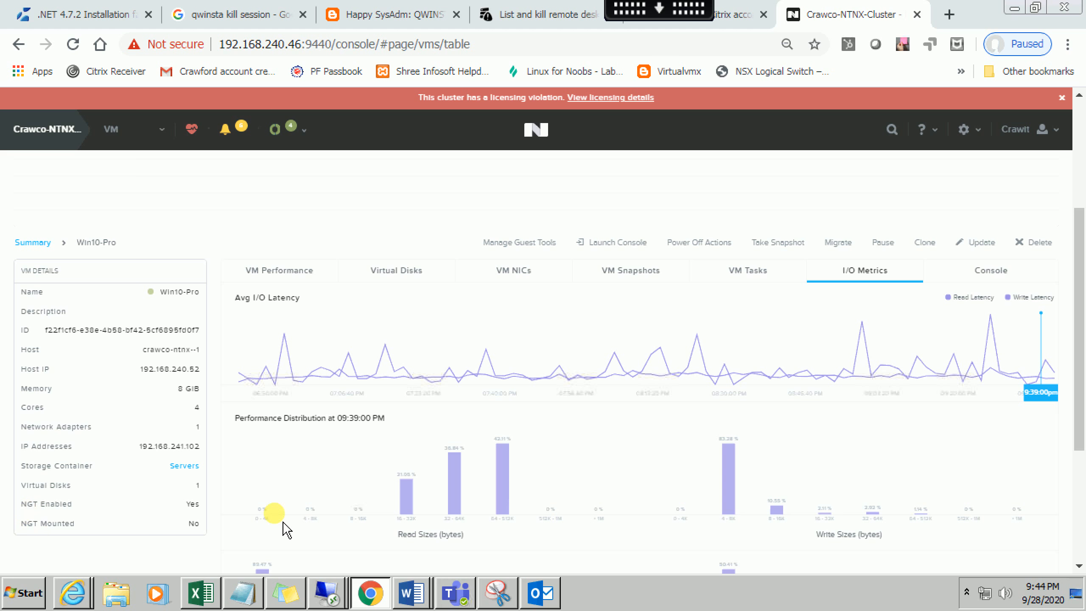
scroll(285, 529, up, 5)
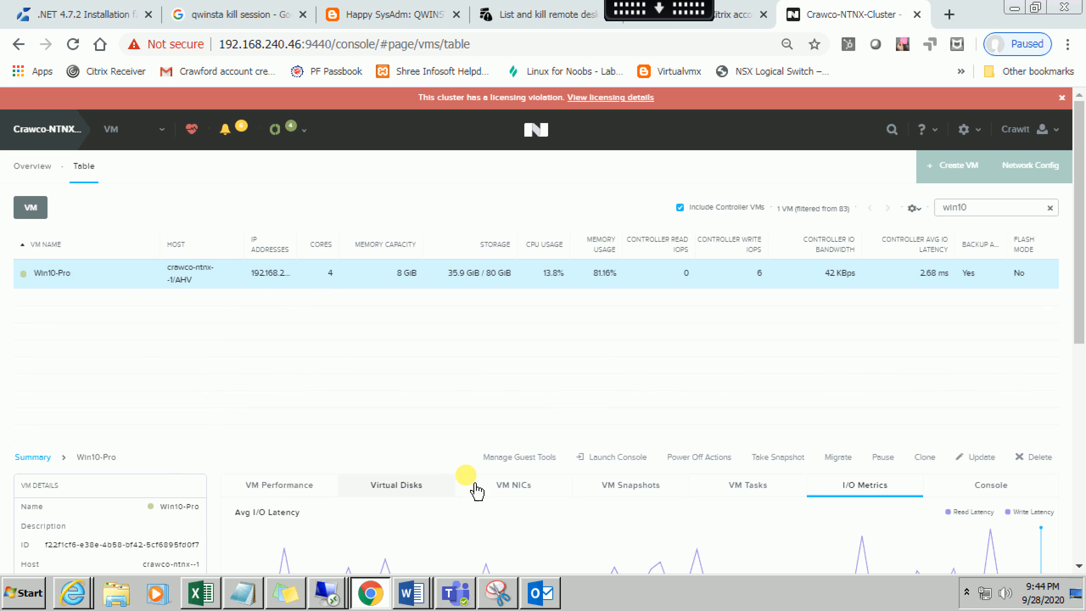
Show the VM Performance charts of Win10-Pro and review them from CPU usage through bytes read per second
scroll(291, 393, down, 2)
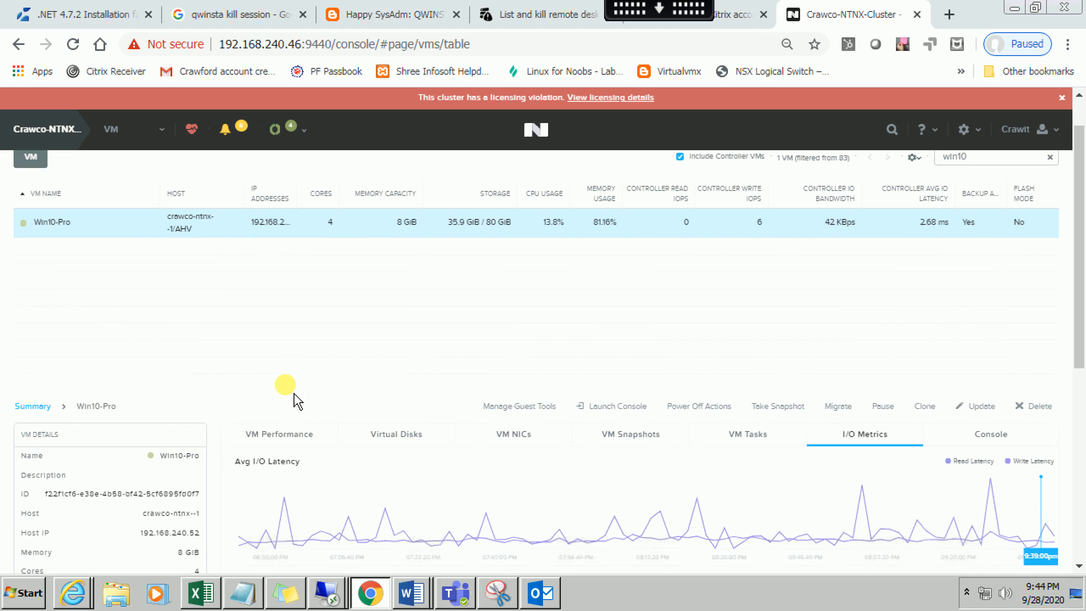
click(293, 400)
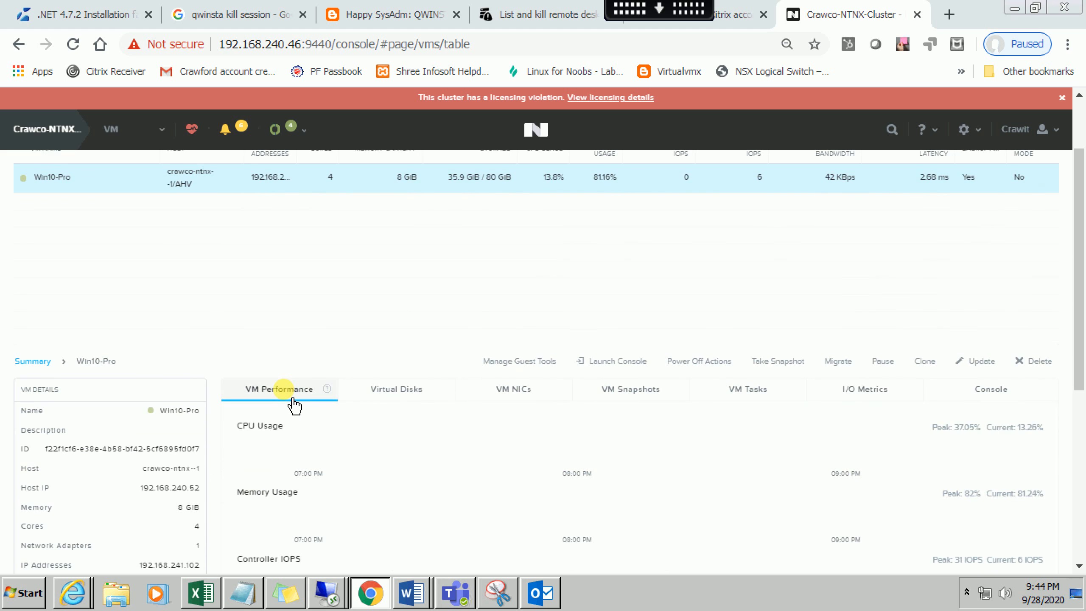
scroll(391, 453, down, 1)
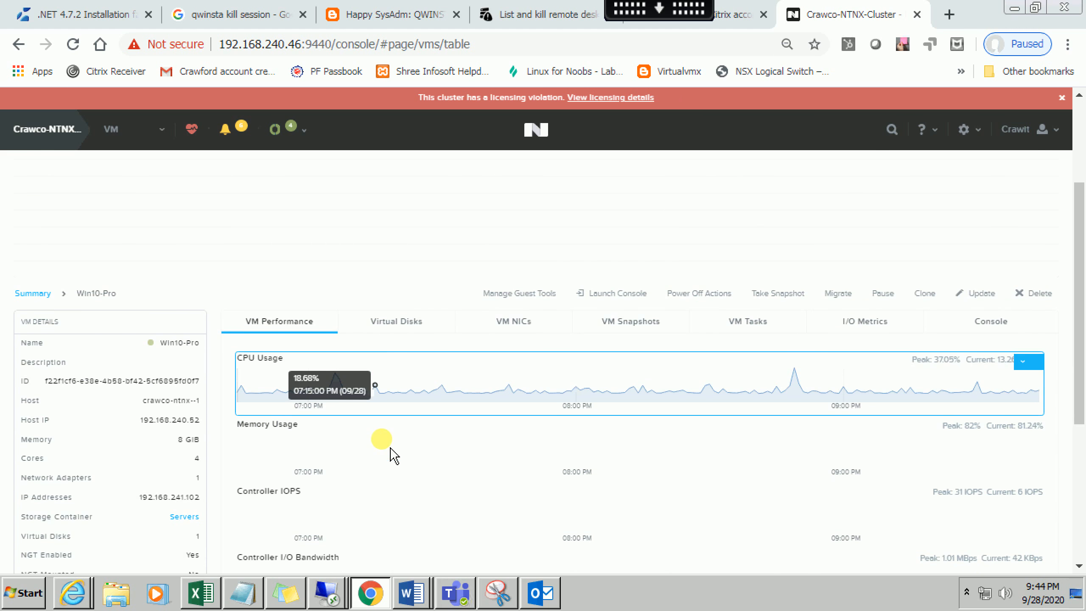
scroll(406, 506, down, 3)
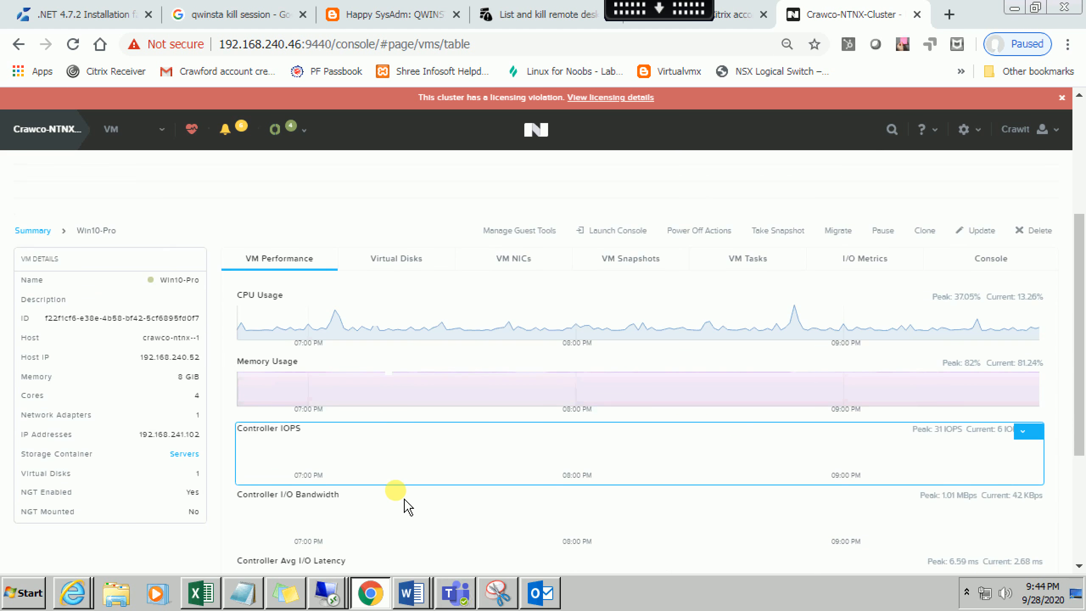
scroll(406, 505, down, 3)
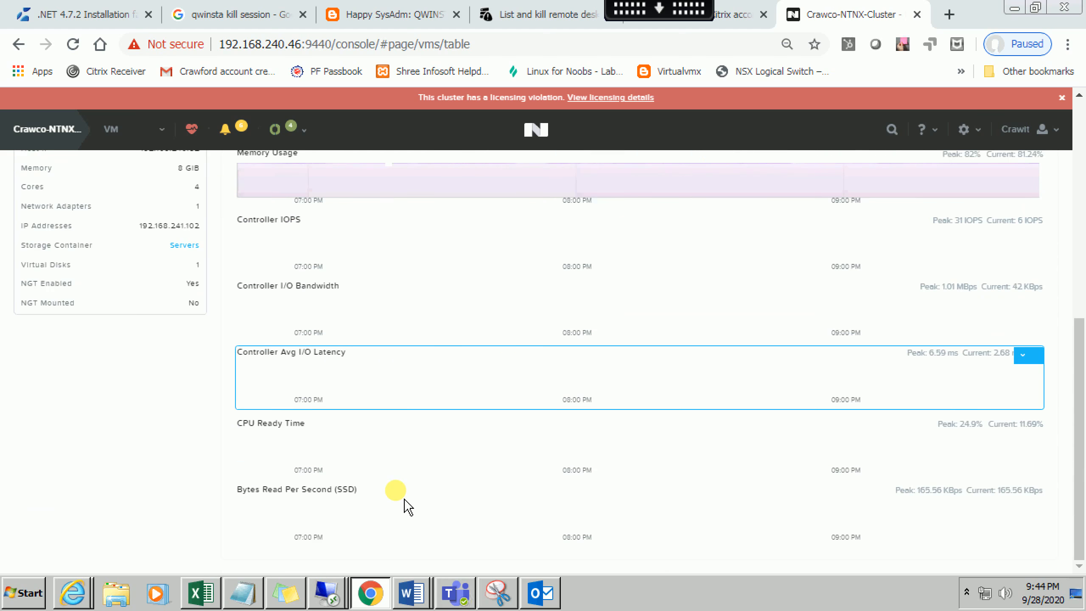
scroll(406, 507, up, 10)
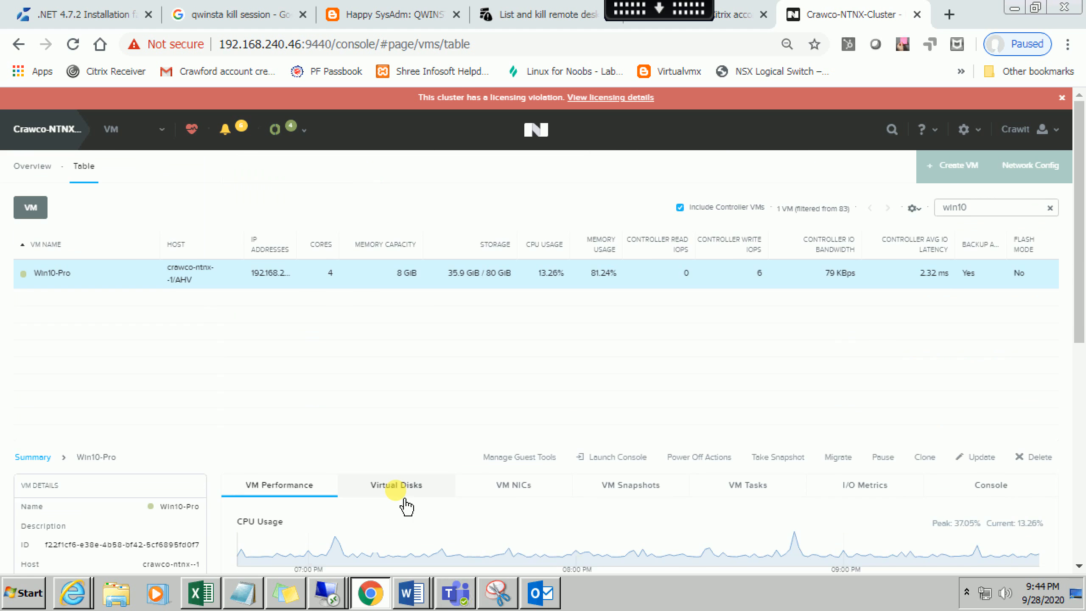
Review the capacity, usage and latency of Win10-Pro's virtual disk, and display the VM's NICs
scroll(406, 507, down, 1)
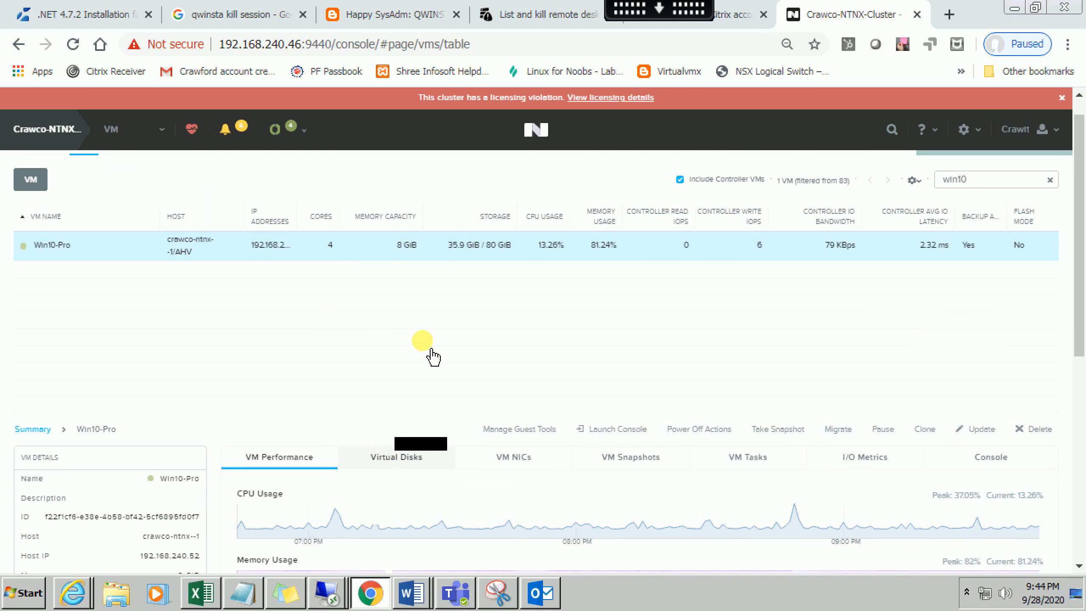
click(406, 457)
scroll(432, 349, down, 2)
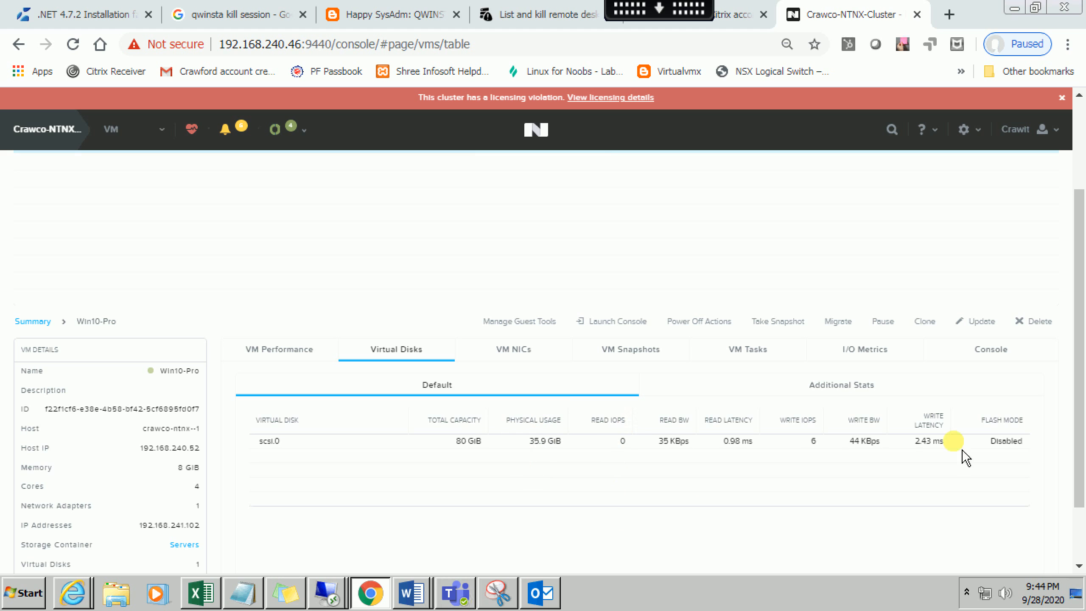
click(515, 348)
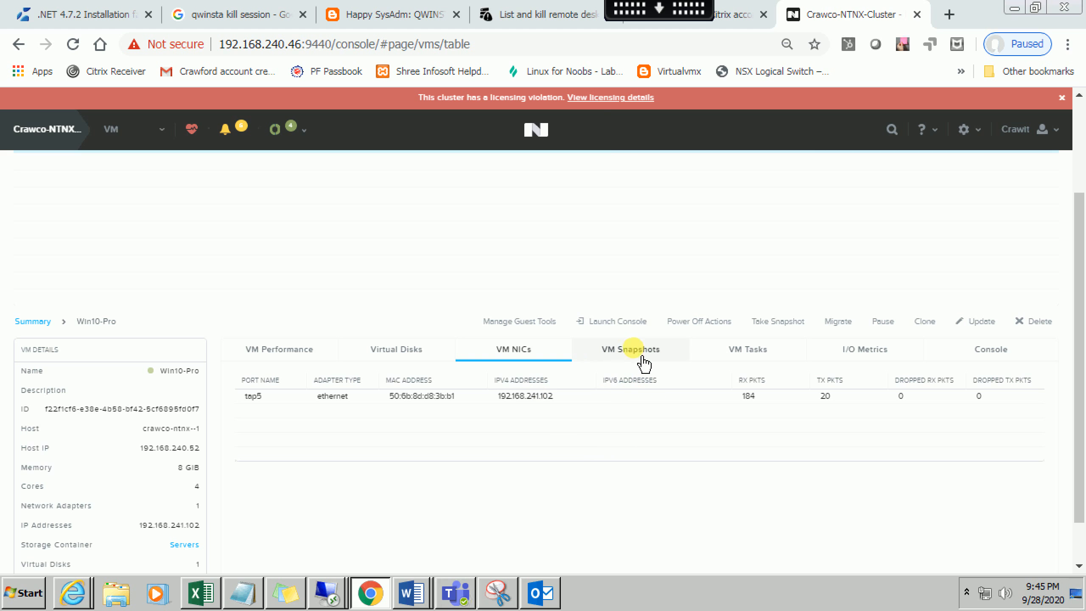
Review the snapshots of the Win10-Pro VM and its list of VM tasks
click(621, 354)
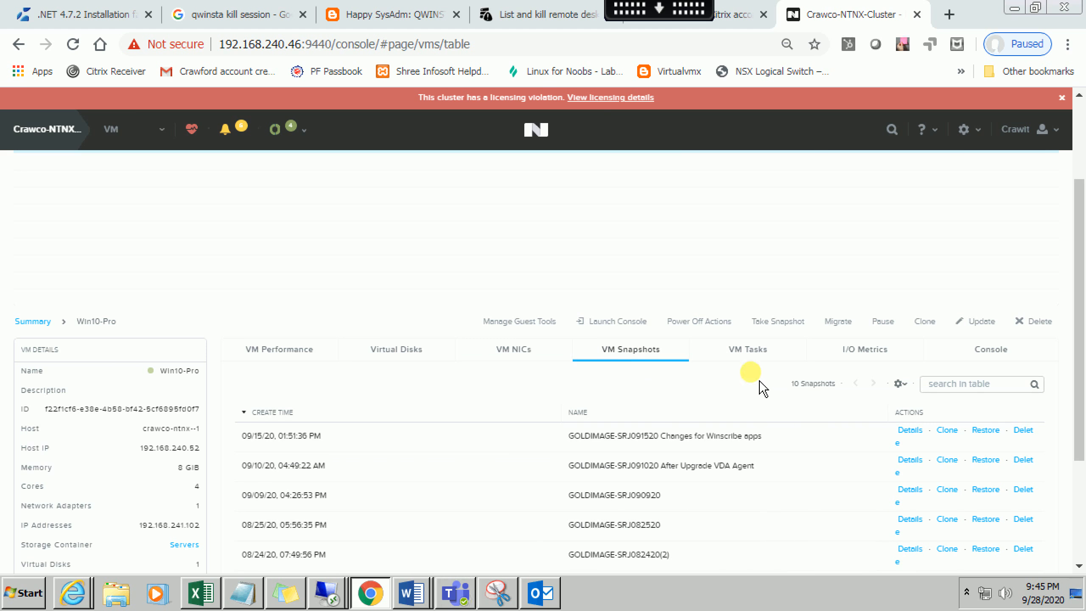
click(736, 358)
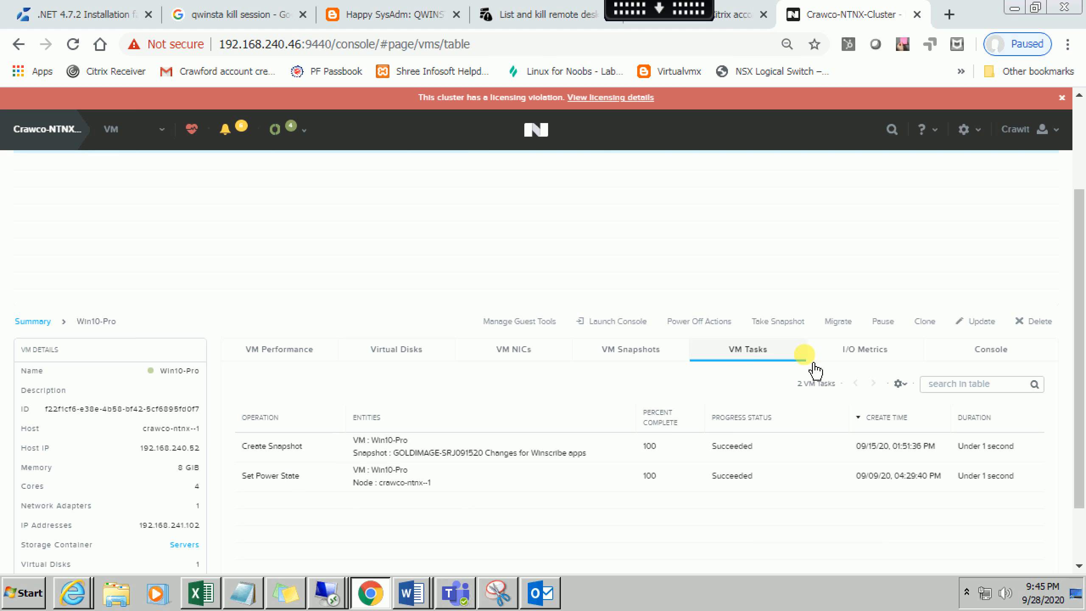
Show the I/O Metrics of Win10-Pro and examine the latency graph and the read and write size distributions
click(848, 362)
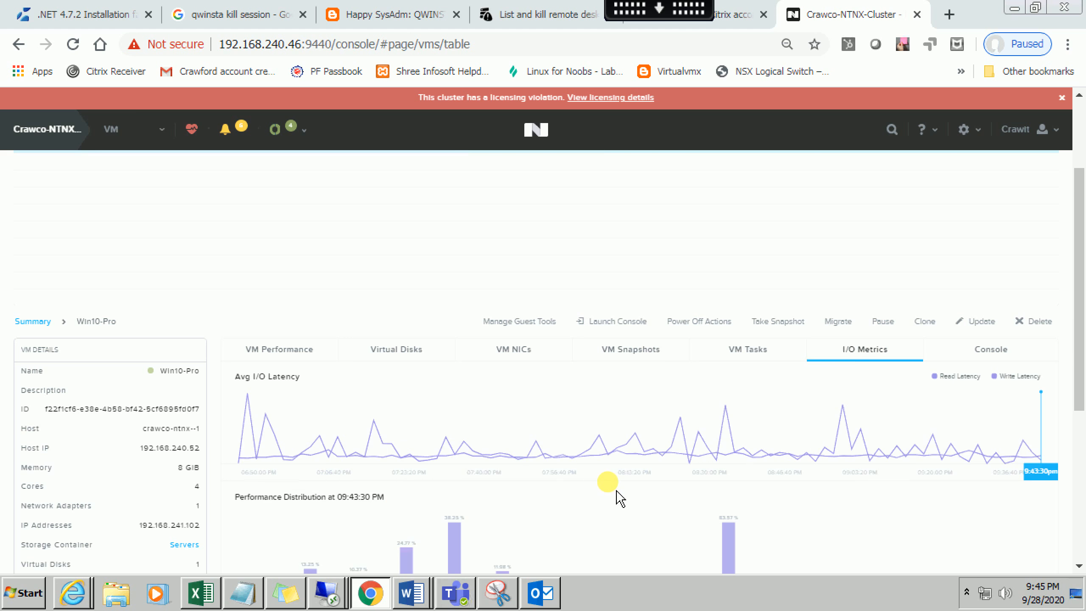
scroll(618, 497, down, 2)
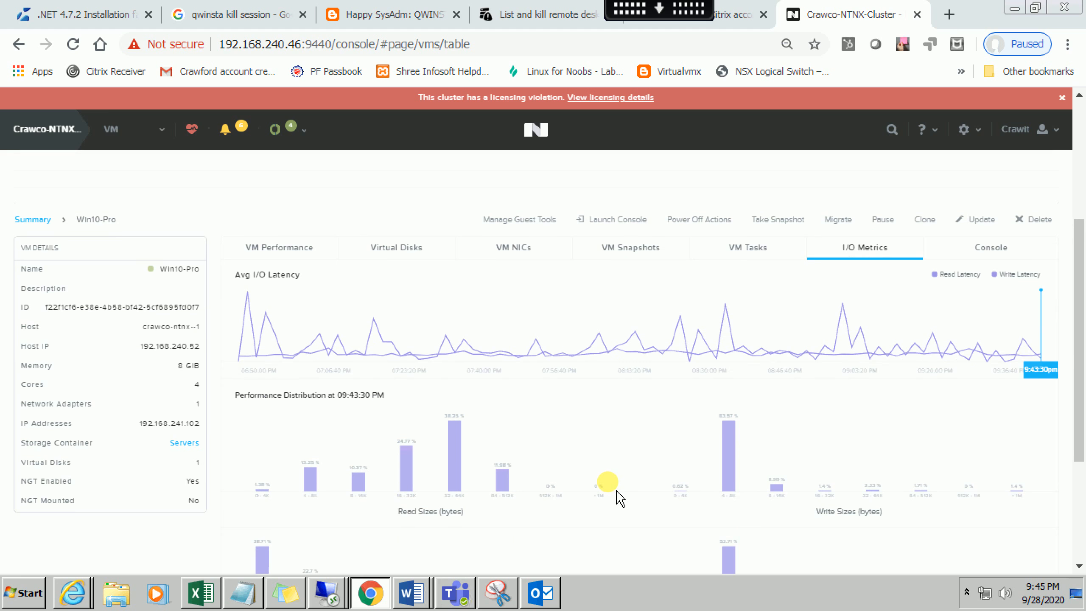
scroll(620, 499, up, 5)
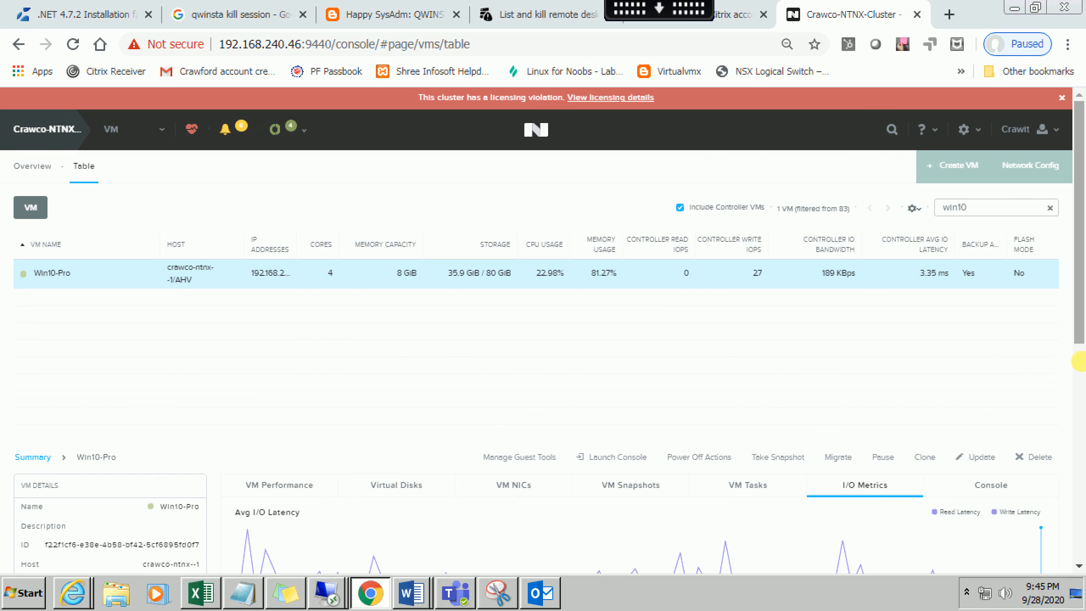
Display the embedded console of the Win10-Pro VM and view its screen
scroll(1079, 361, down, 1)
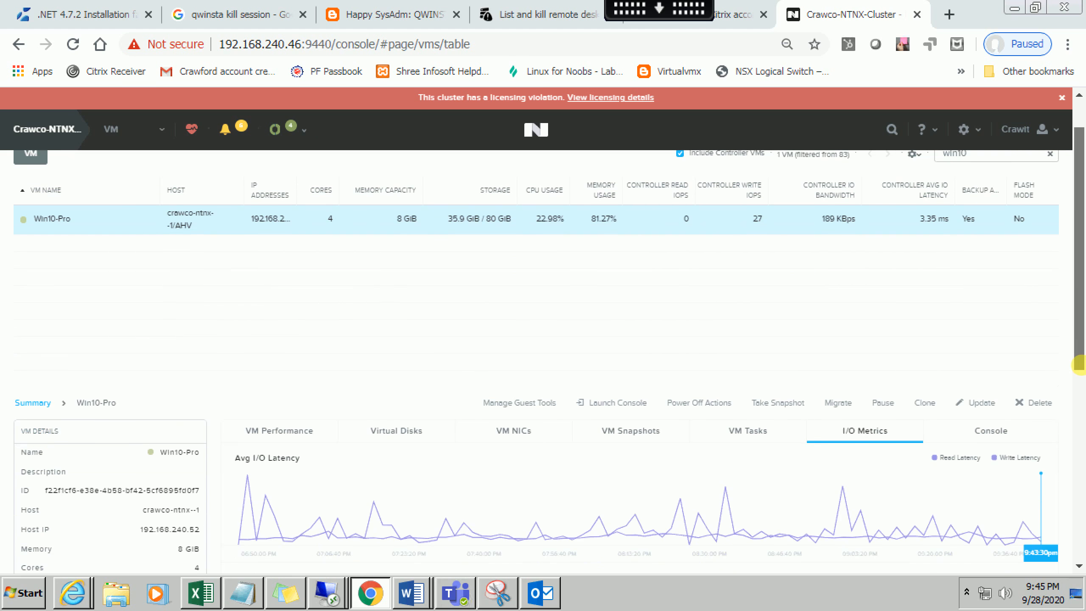
click(996, 445)
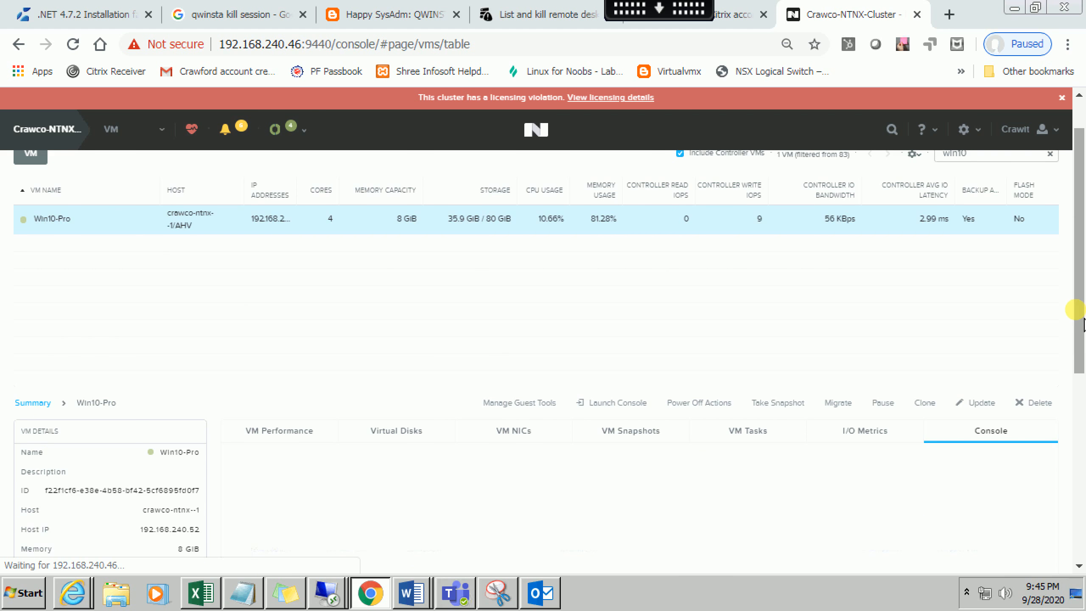
scroll(1076, 325, down, 2)
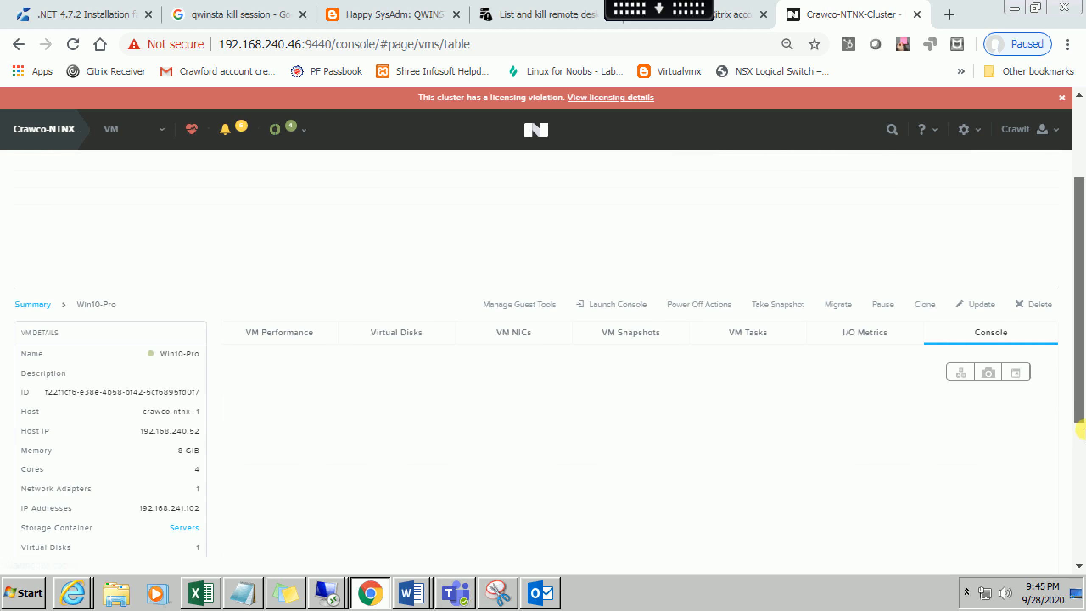
scroll(1081, 429, up, 2)
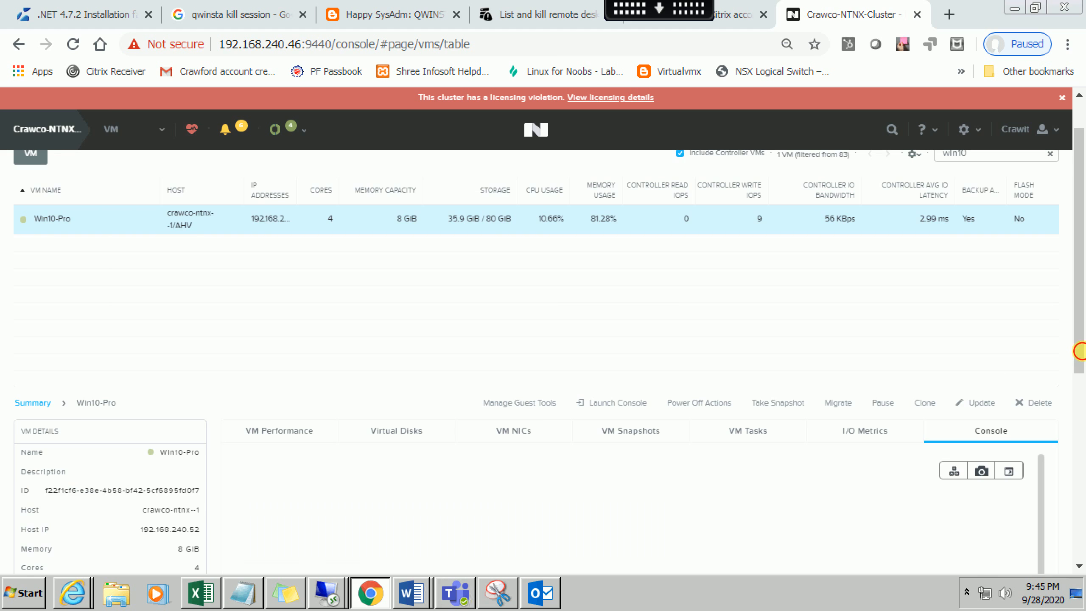
scroll(1081, 385, down, 1)
scroll(1081, 395, up, 1)
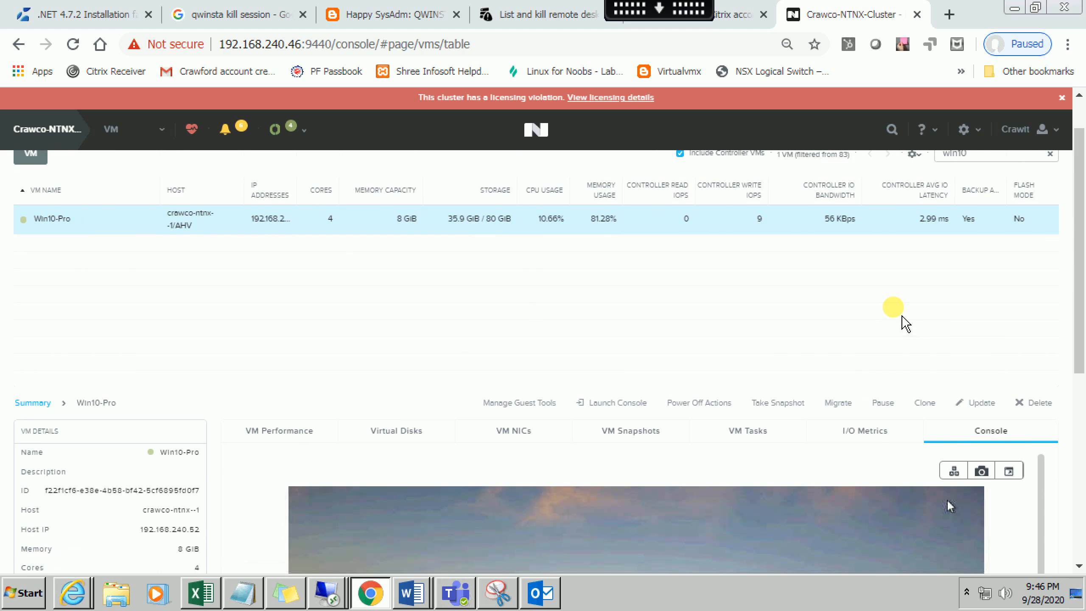
Switch to the Storage overview and review the storage summary, storage containers and capacity optimization
scroll(904, 322, up, 2)
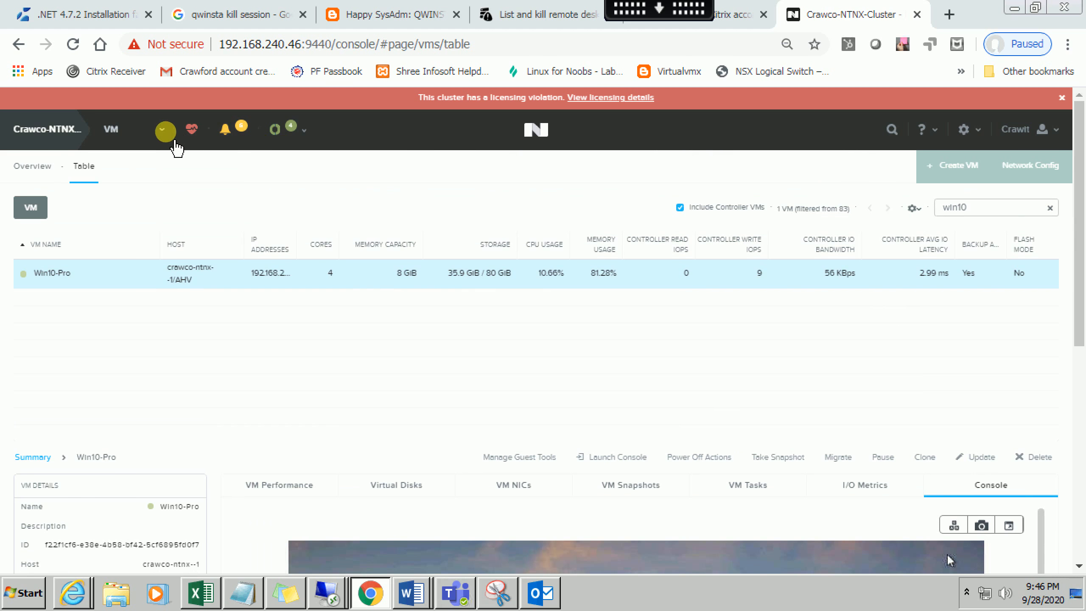
click(163, 130)
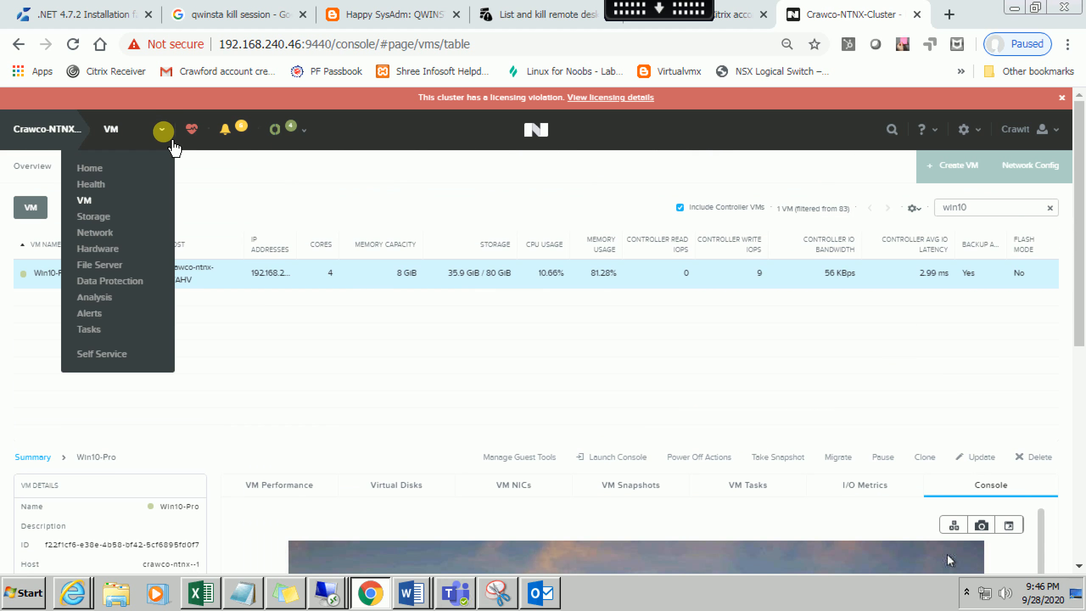
click(98, 217)
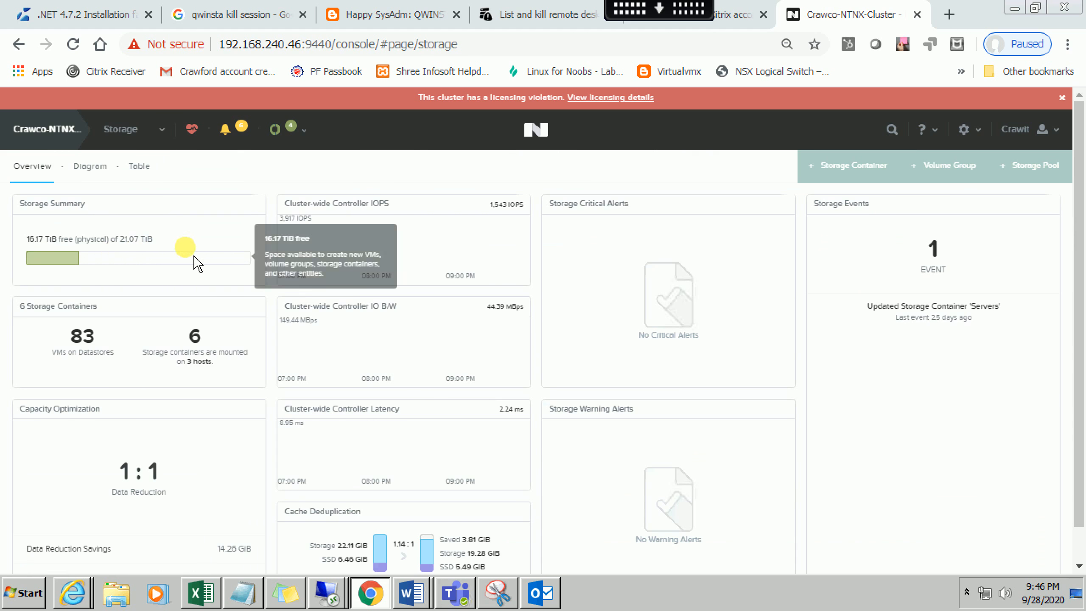
mouse_move(29, 257)
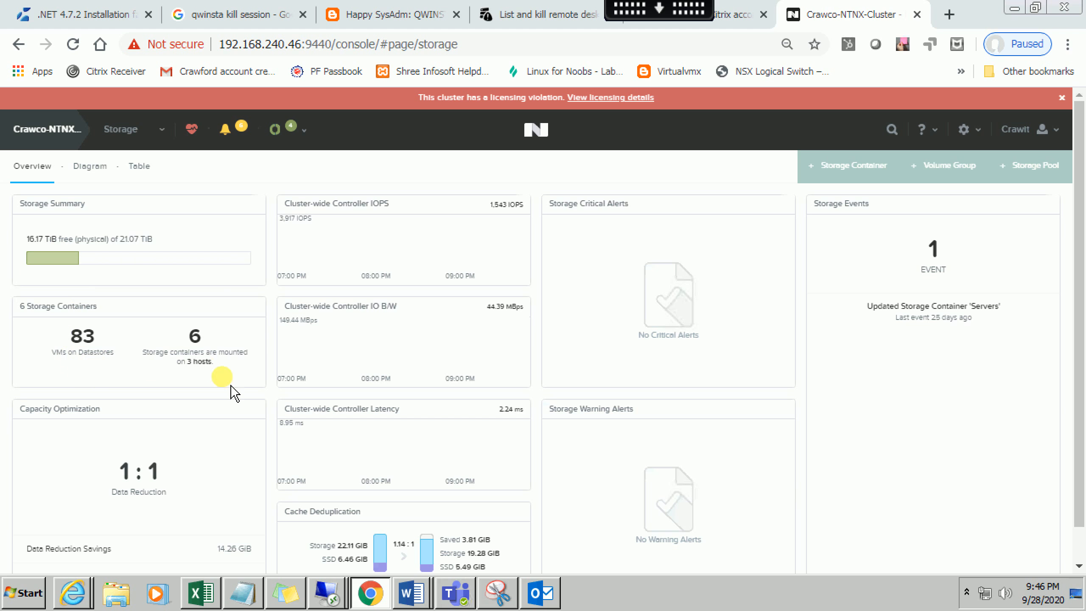
scroll(235, 390, down, 1)
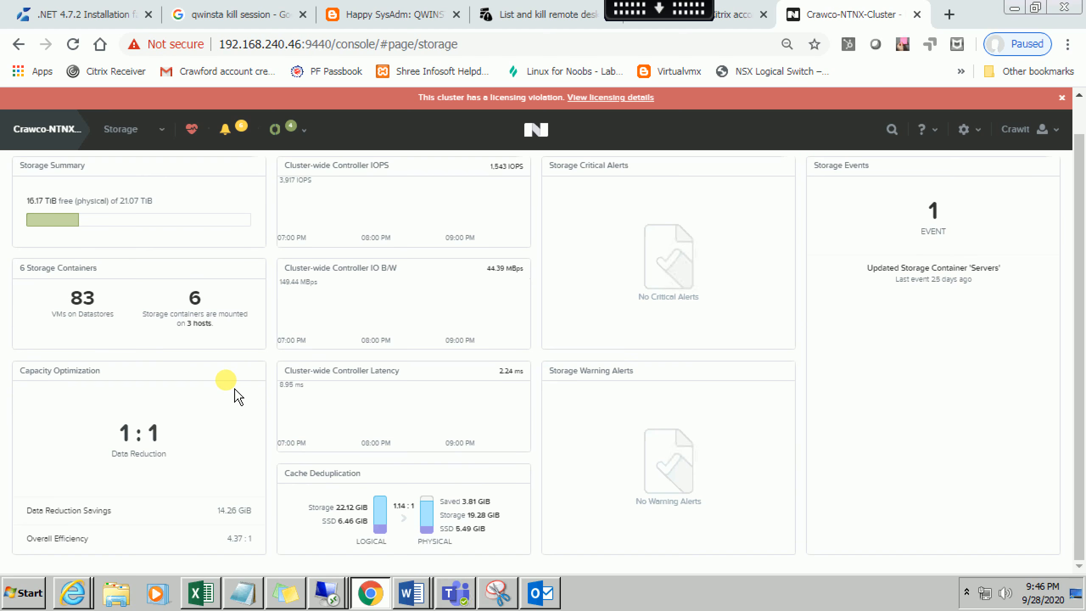
Examine the cluster-wide controller IOPS, I/O bandwidth and latency charts and the cache deduplication in the storage overview
scroll(235, 389, up, 1)
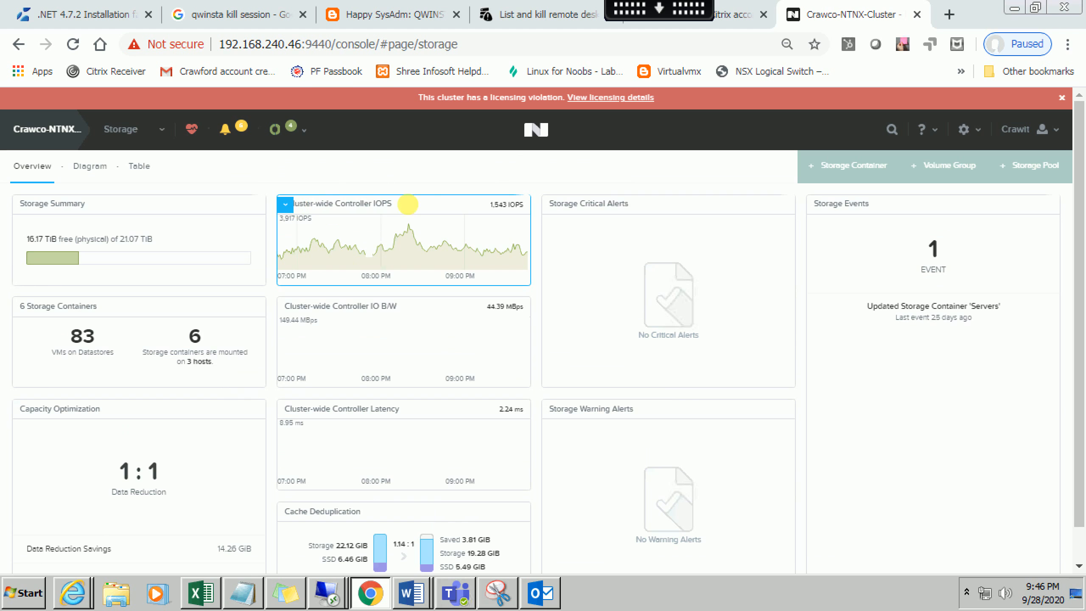
mouse_move(343, 361)
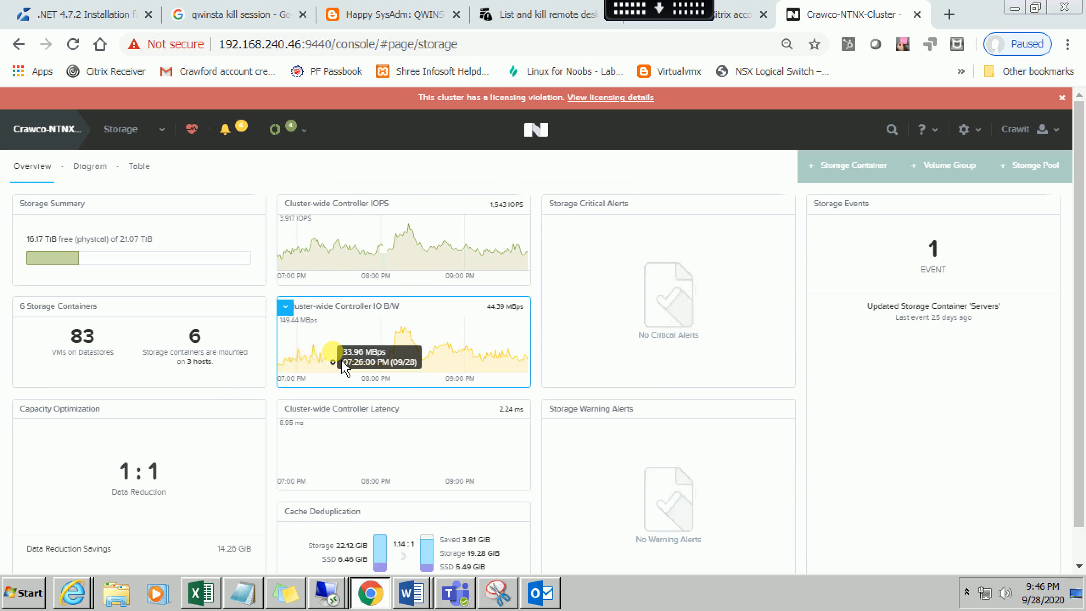
scroll(342, 361, down, 2)
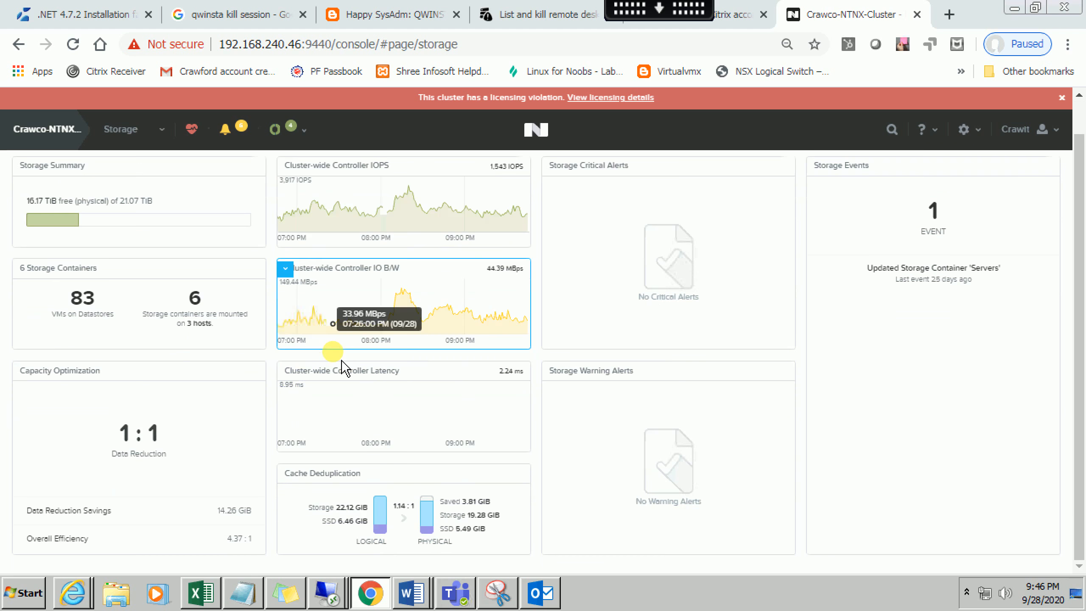
mouse_move(217, 432)
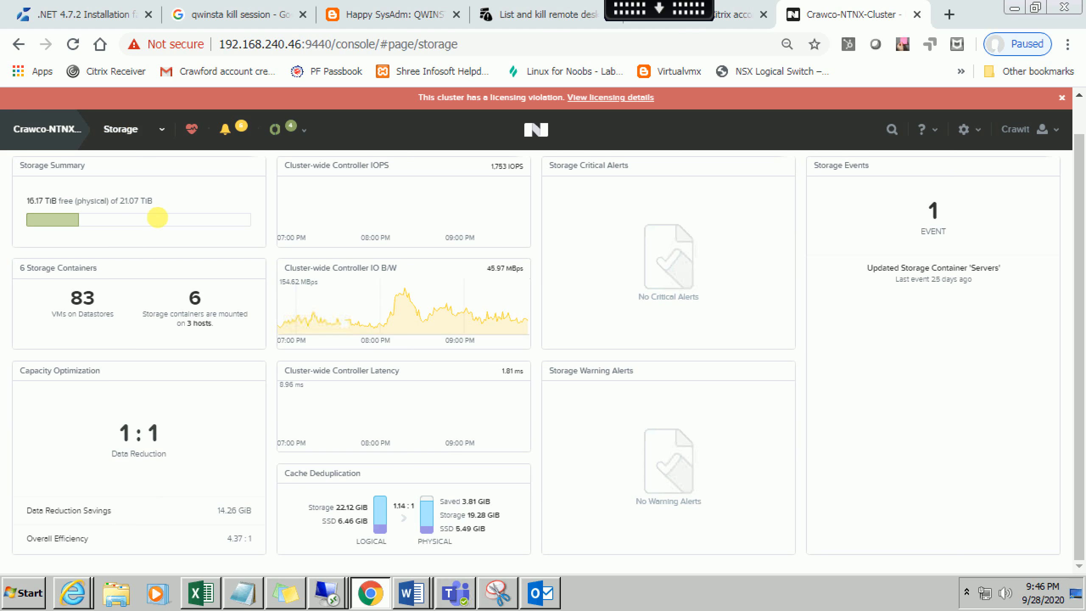
Show the storage diagram, inspect the SSD and DAS-SATA shares of the tier-wise usage, and switch to the storage table view
scroll(158, 213, up, 2)
click(82, 168)
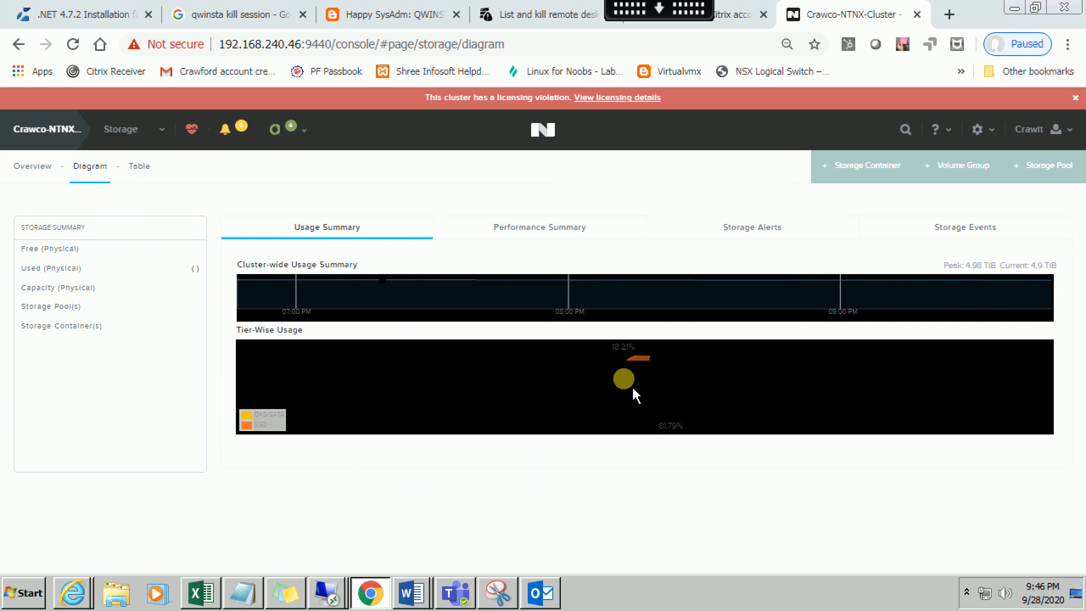
mouse_move(647, 386)
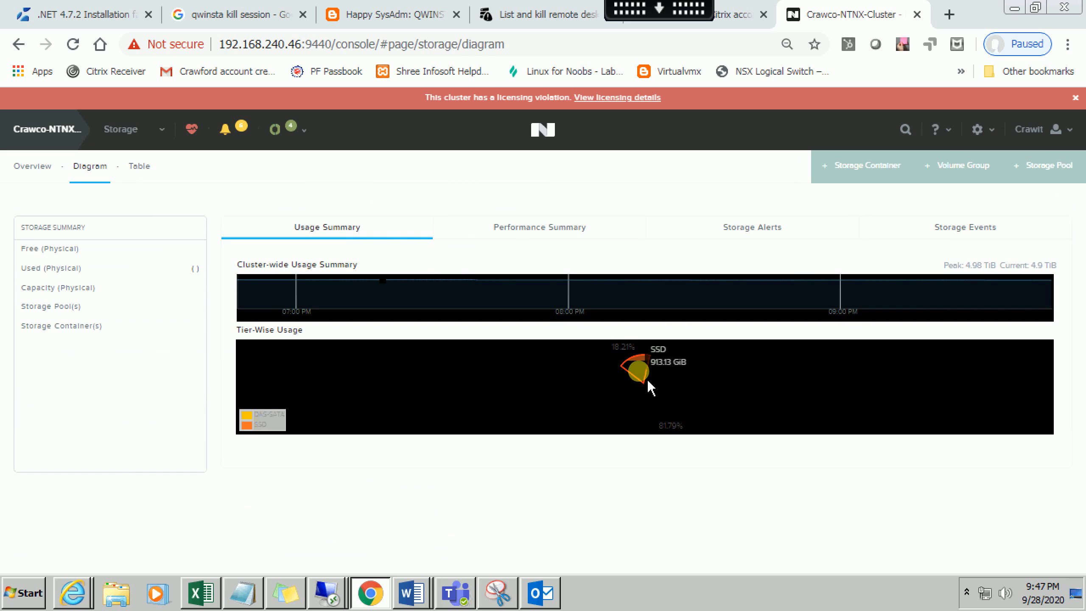
mouse_move(652, 419)
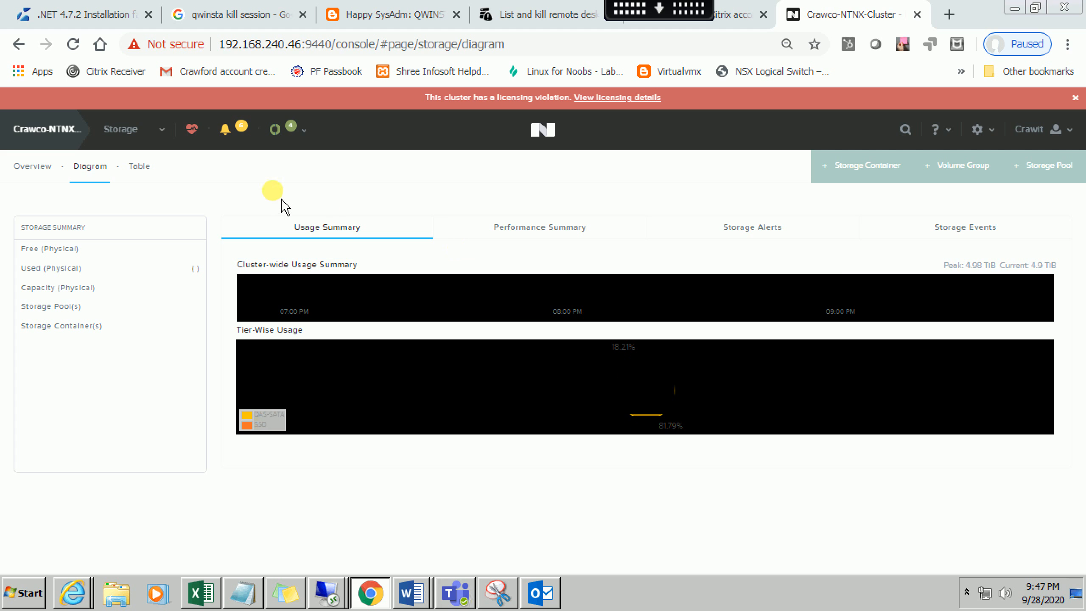
click(152, 172)
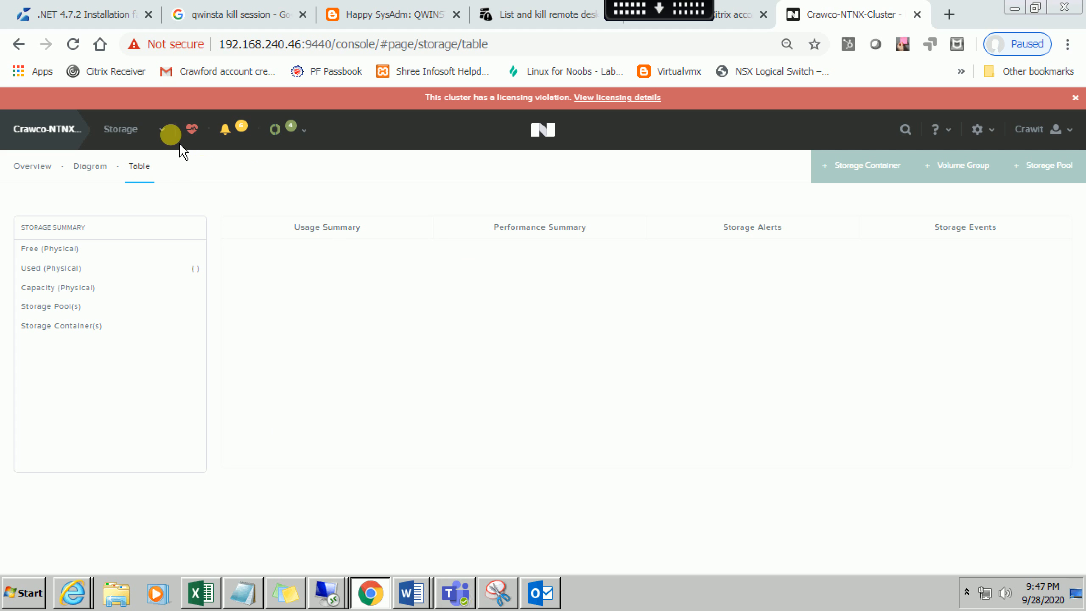
Switch to the Network page and review how the VMs, the three hosts and the switch are connected
click(162, 146)
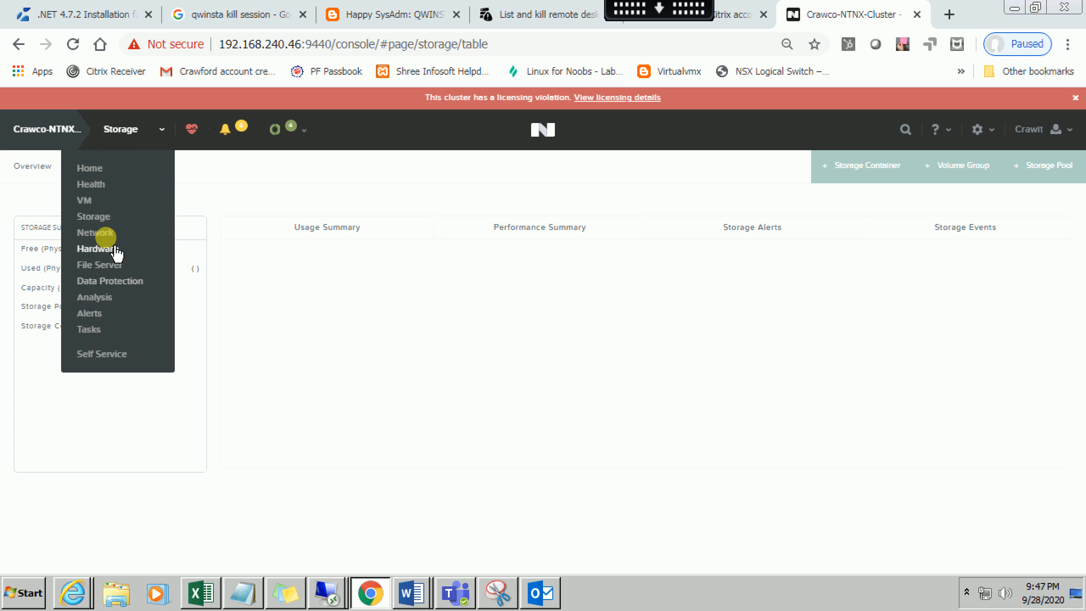
click(109, 235)
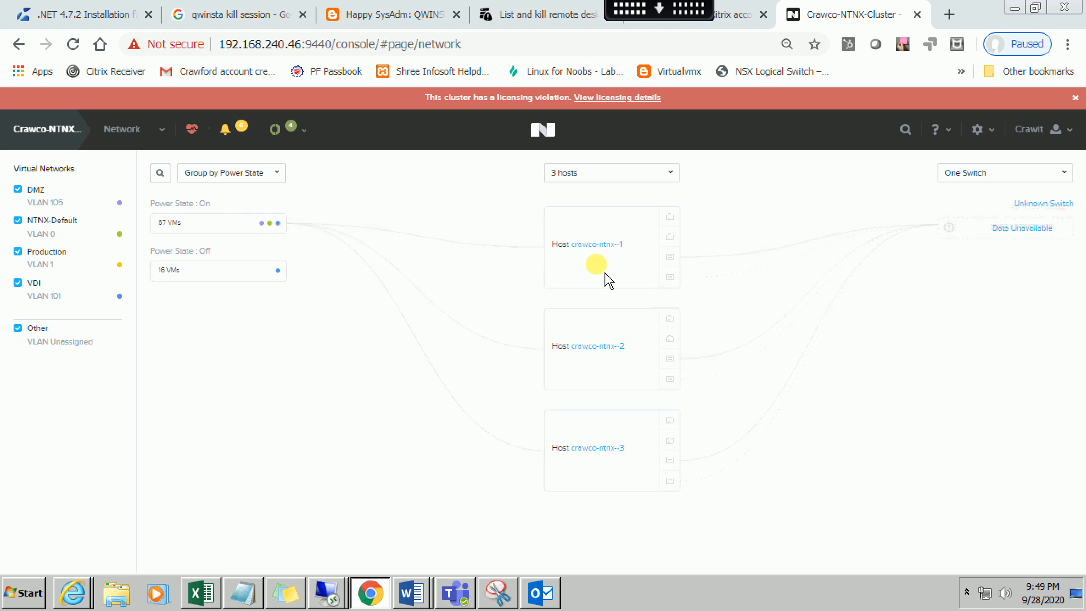
click(617, 451)
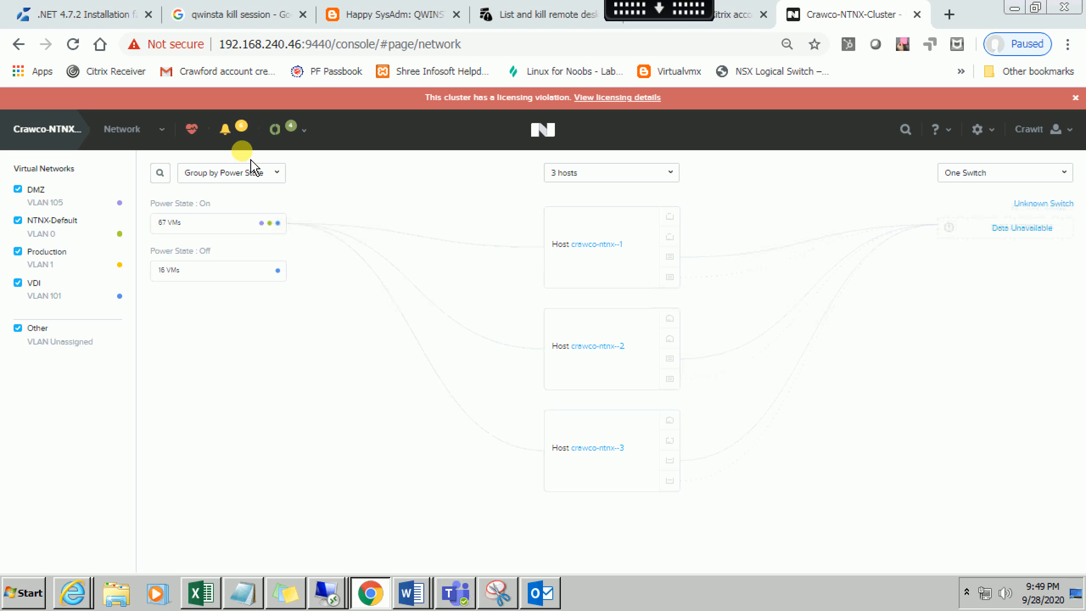
Switch to the Hardware overview and review the hosts, disks, CPU, memory and top hosts by usage
click(161, 131)
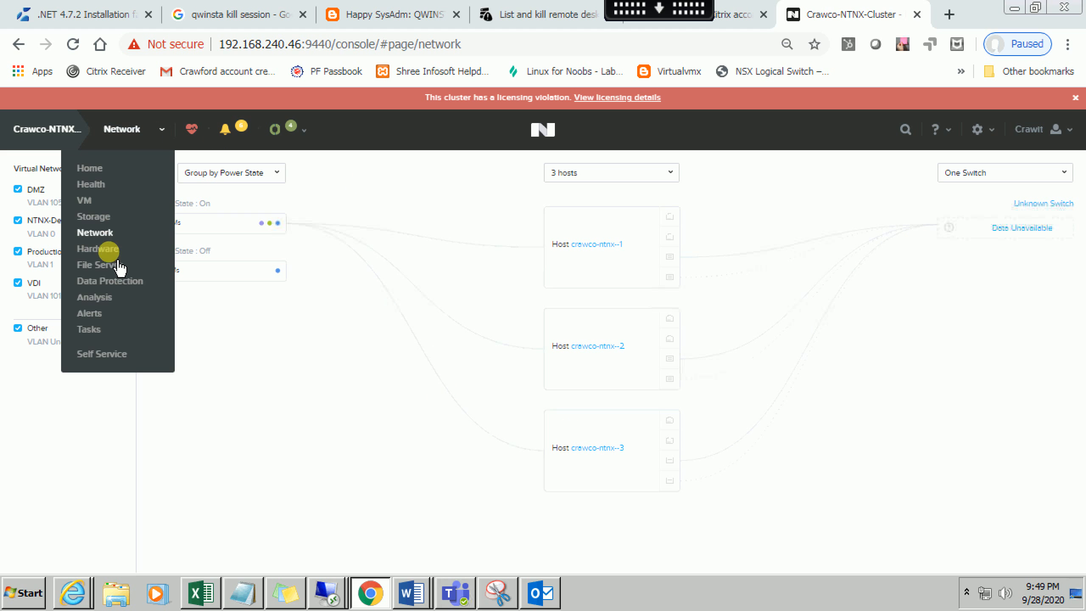
click(109, 249)
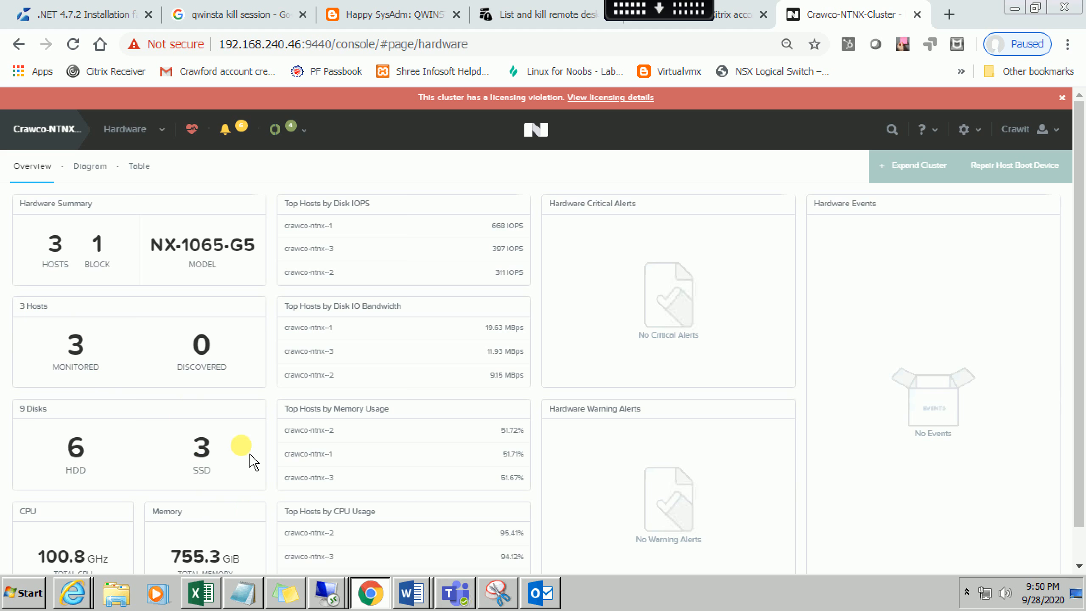
scroll(253, 462, down, 1)
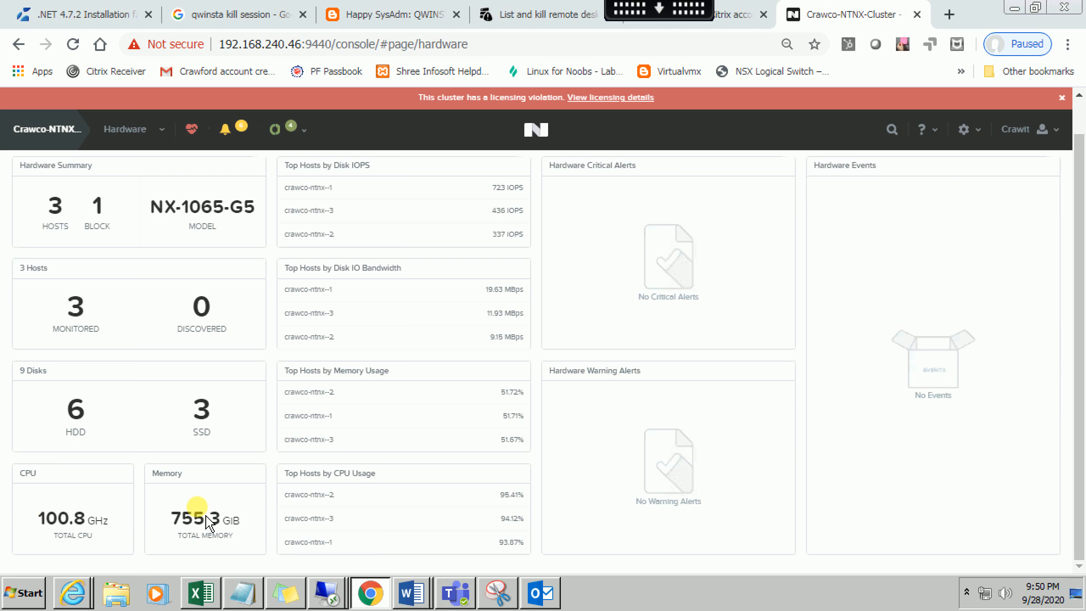
scroll(205, 521, up, 1)
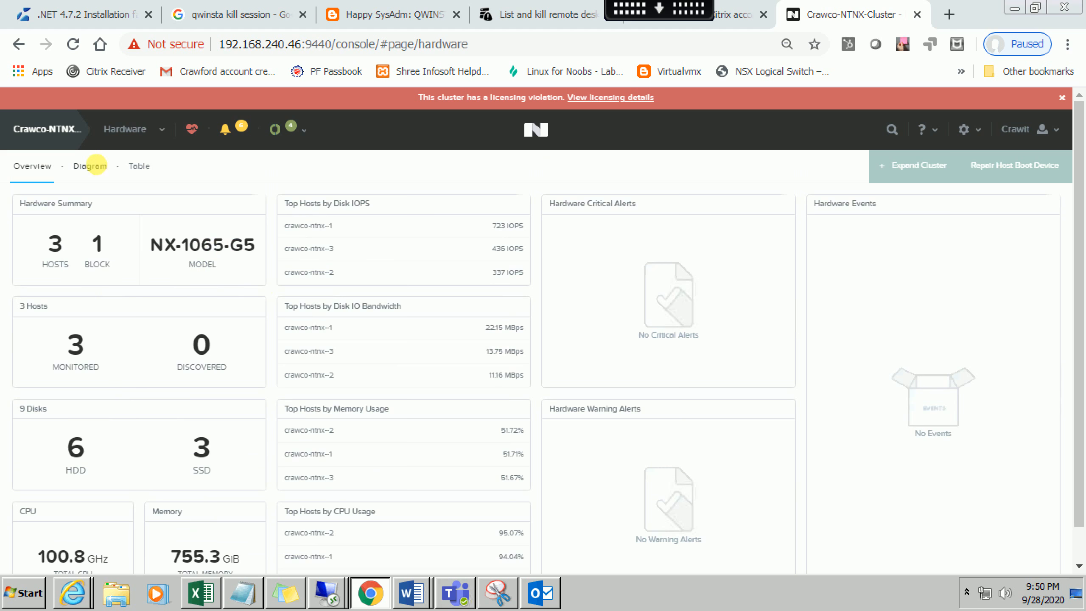
Show the hardware diagram and inspect the disks and host nodes in the NX-1065-G5 block
click(91, 166)
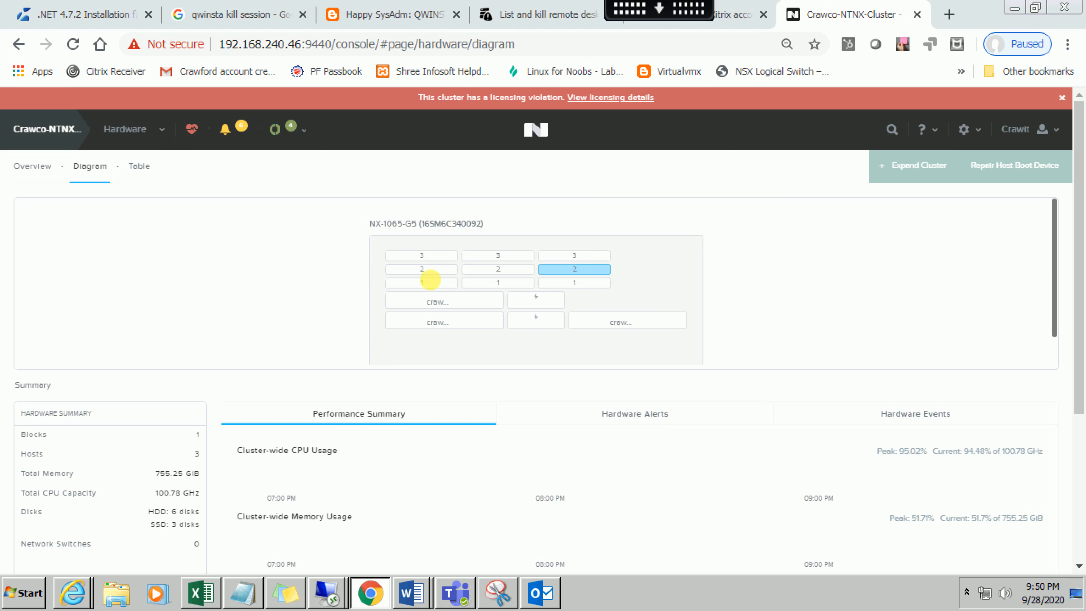
click(422, 282)
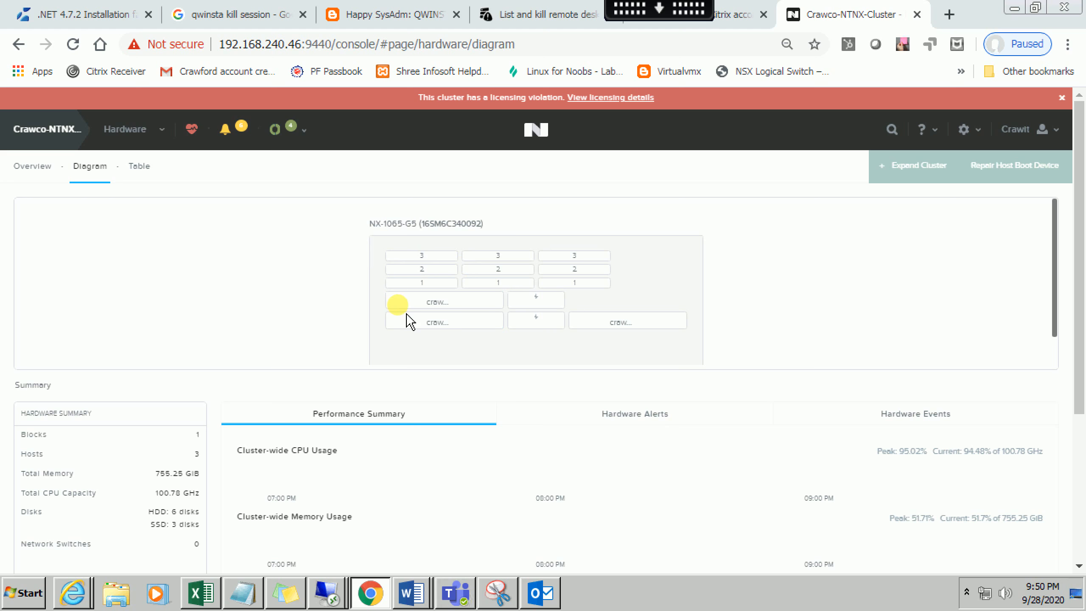
click(434, 303)
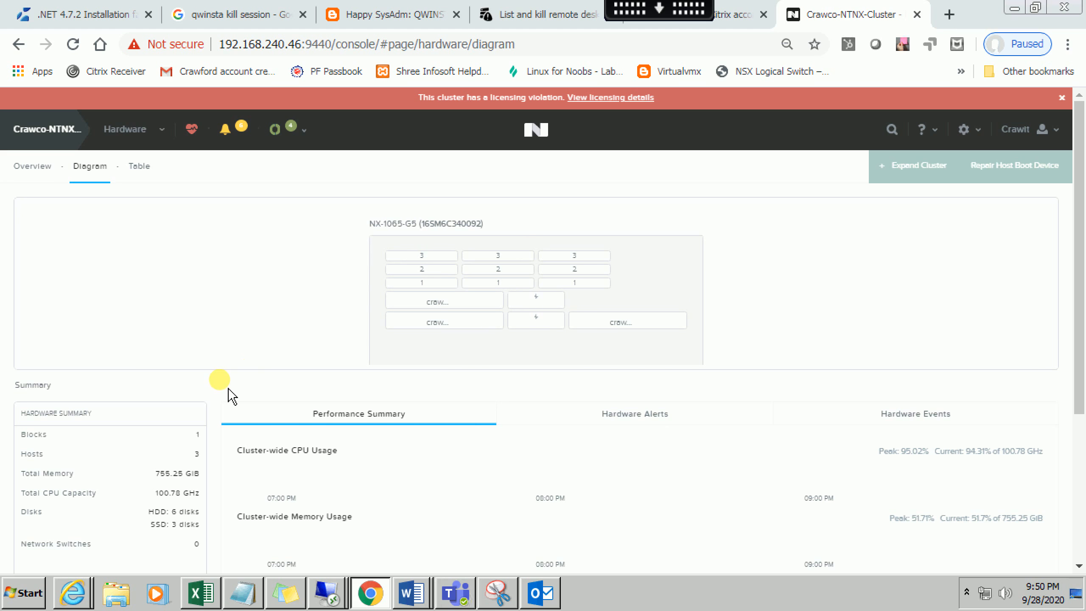
Review the hardware alerts and hardware events in the summary beneath the hardware diagram
scroll(231, 394, down, 5)
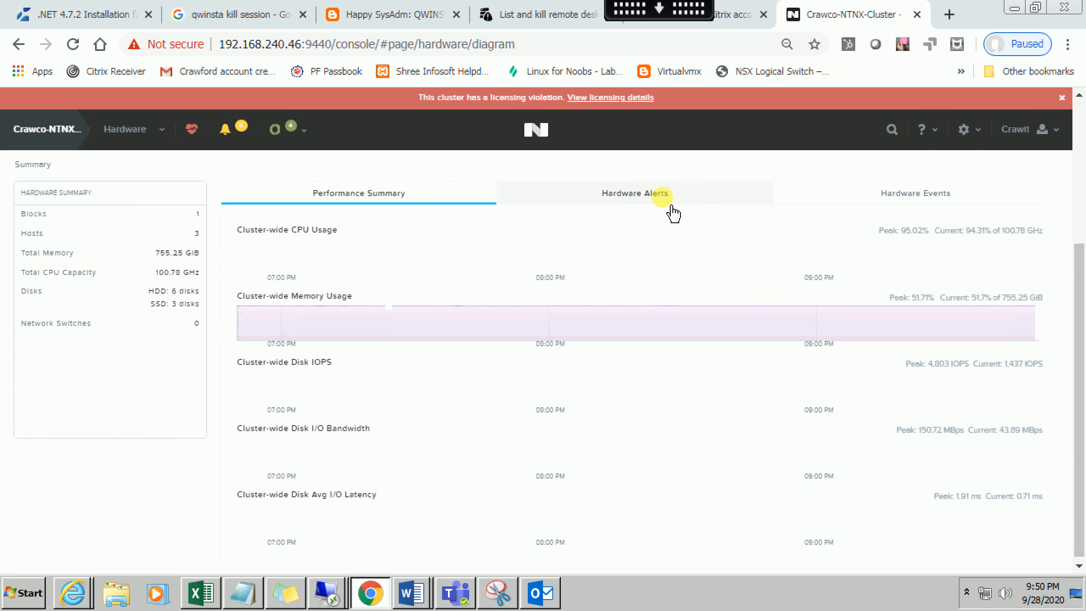
click(662, 195)
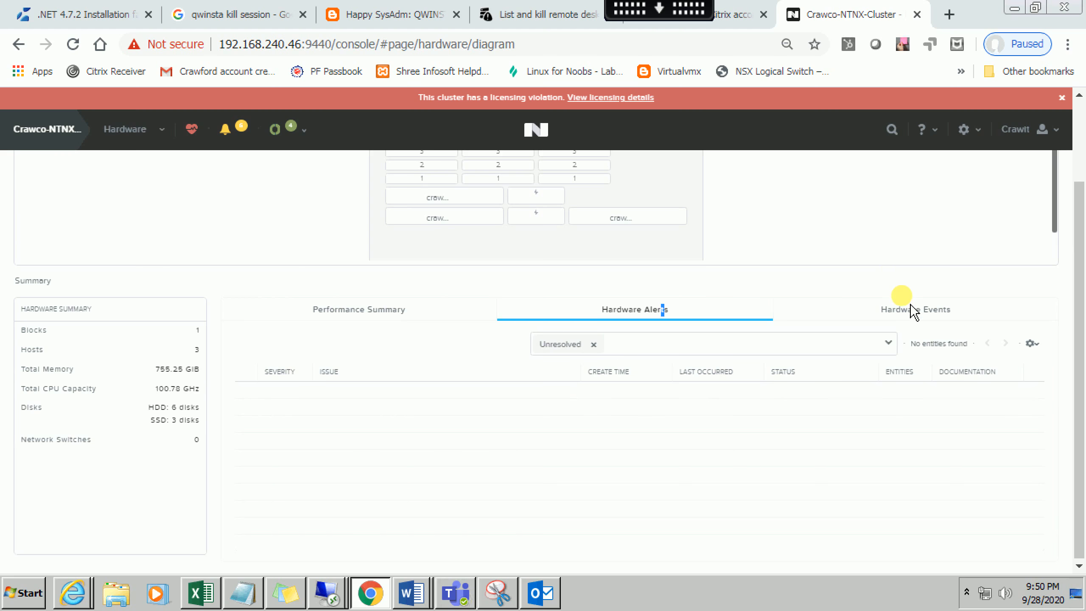
click(914, 327)
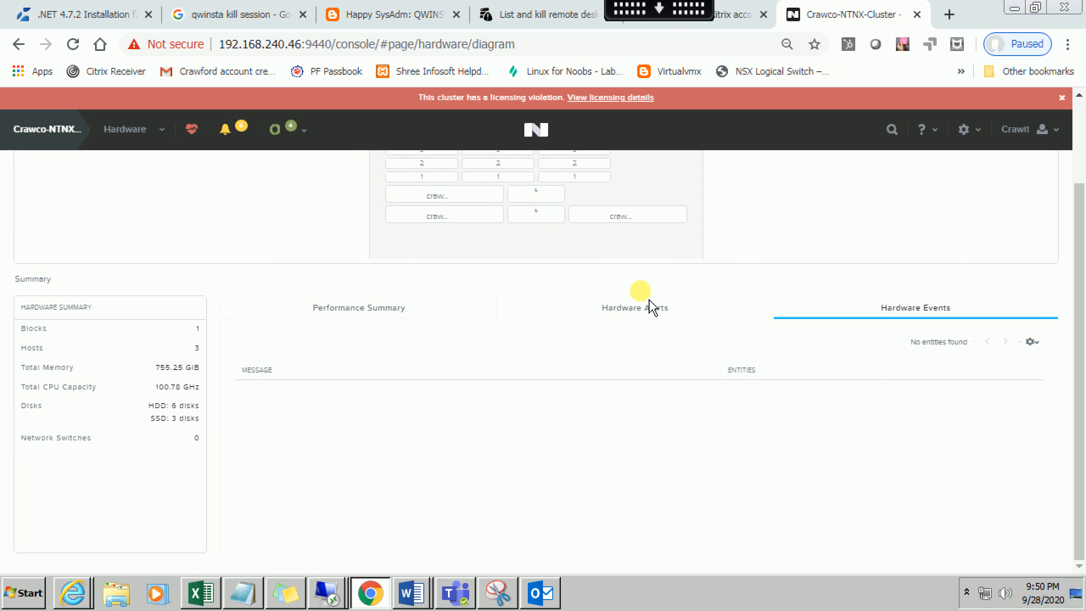
click(629, 319)
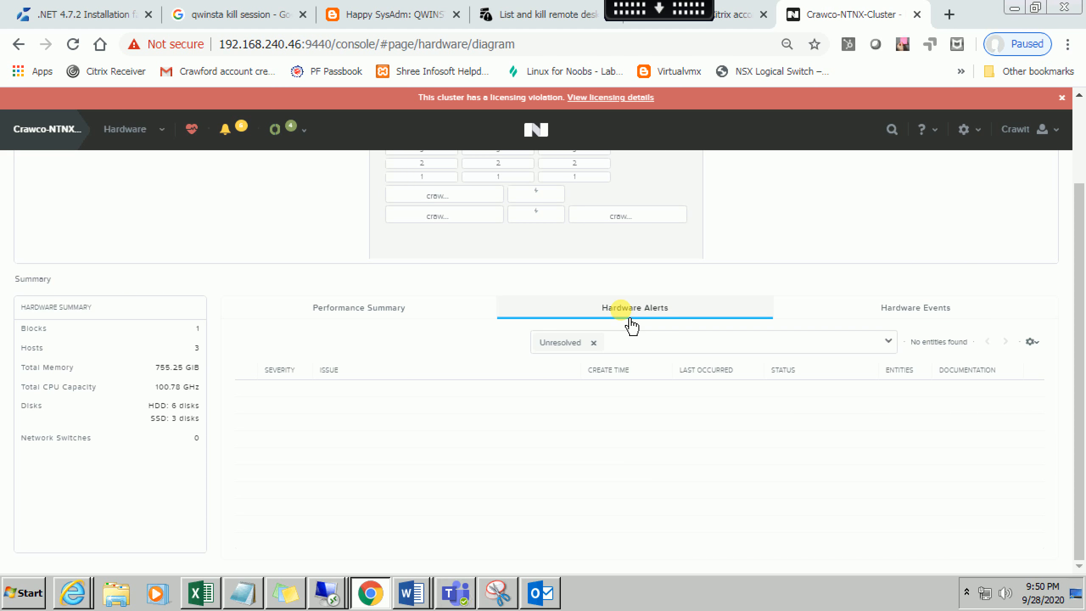
Return to the hardware Performance Summary and examine the cluster-wide CPU, memory, disk IOPS, I/O bandwidth and latency charts
click(406, 314)
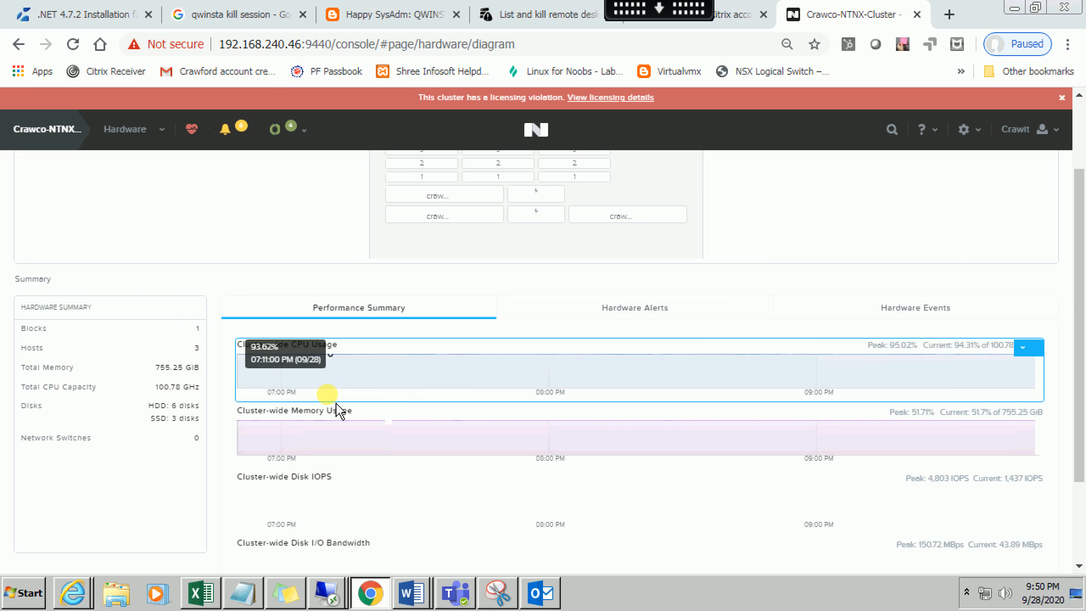
scroll(340, 408, down, 2)
scroll(339, 409, down, 1)
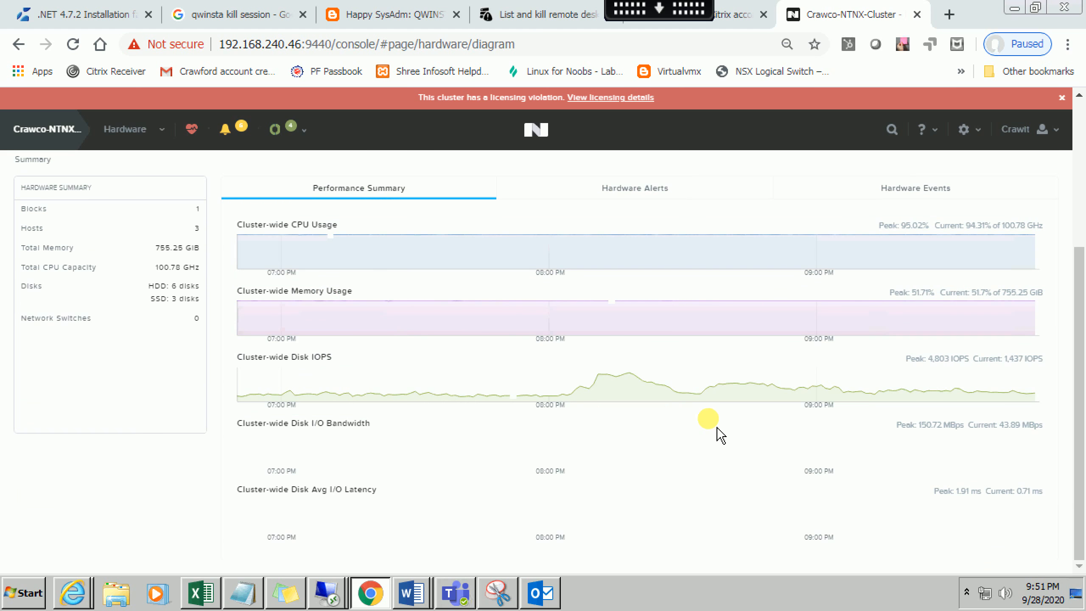
scroll(718, 435, up, 1)
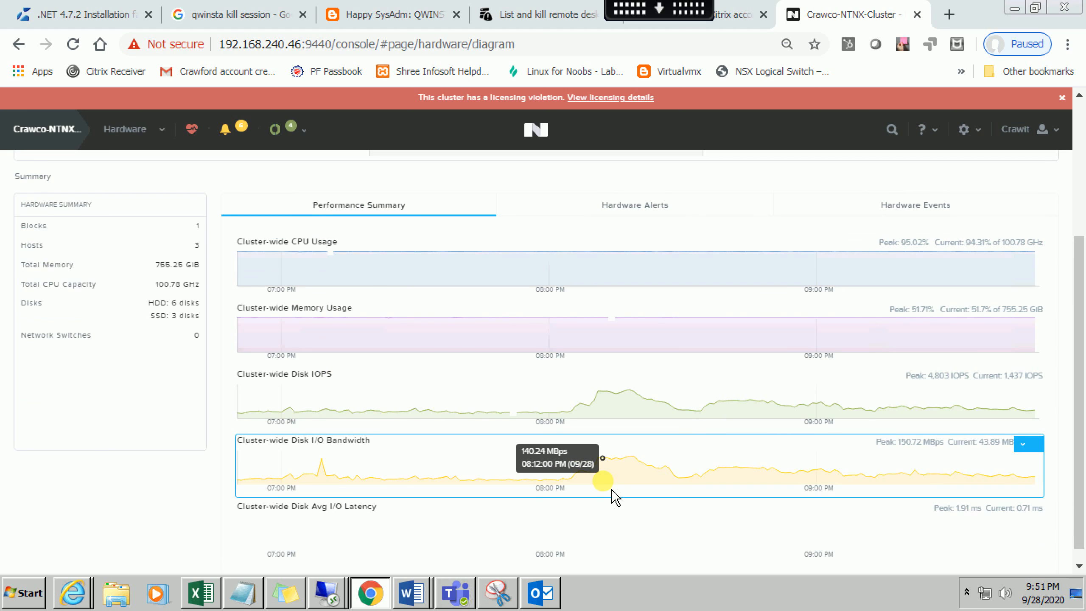
scroll(615, 497, down, 1)
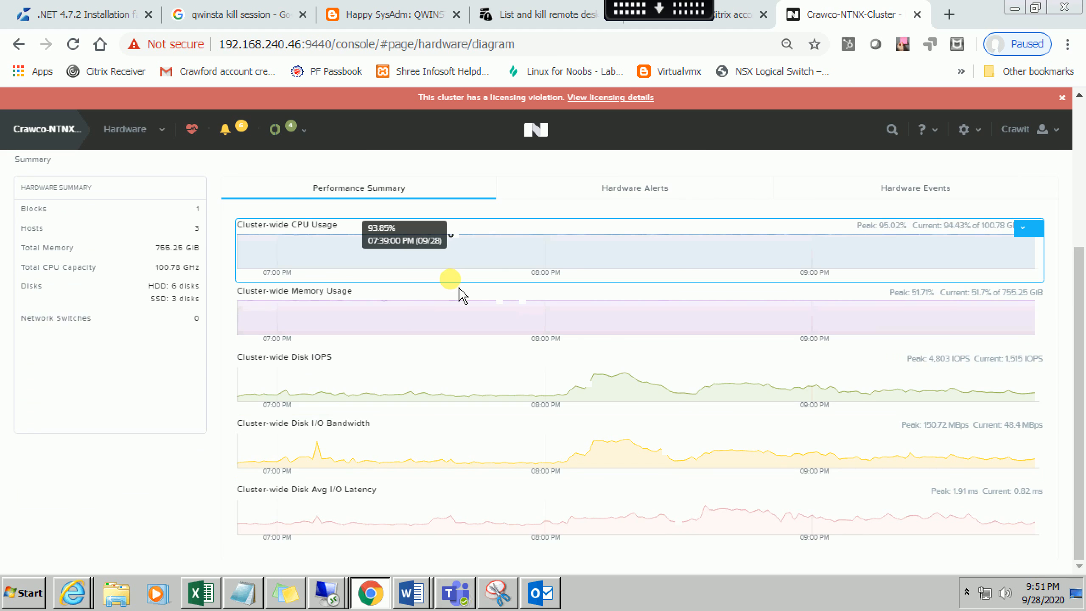
View the File Server page and the Data Protection overview
scroll(462, 295, up, 5)
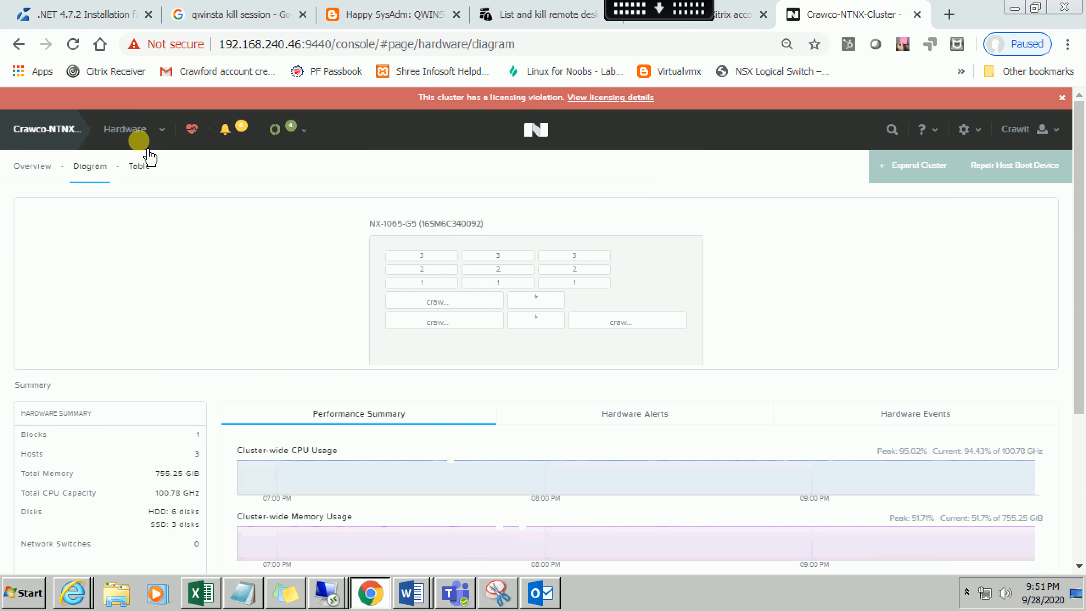
click(136, 129)
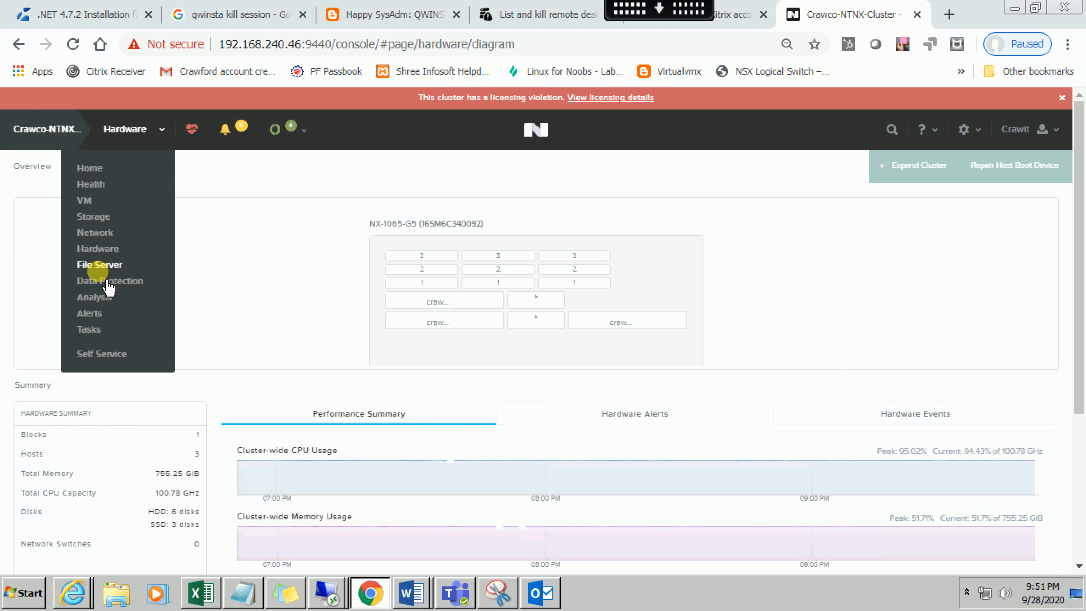
click(102, 267)
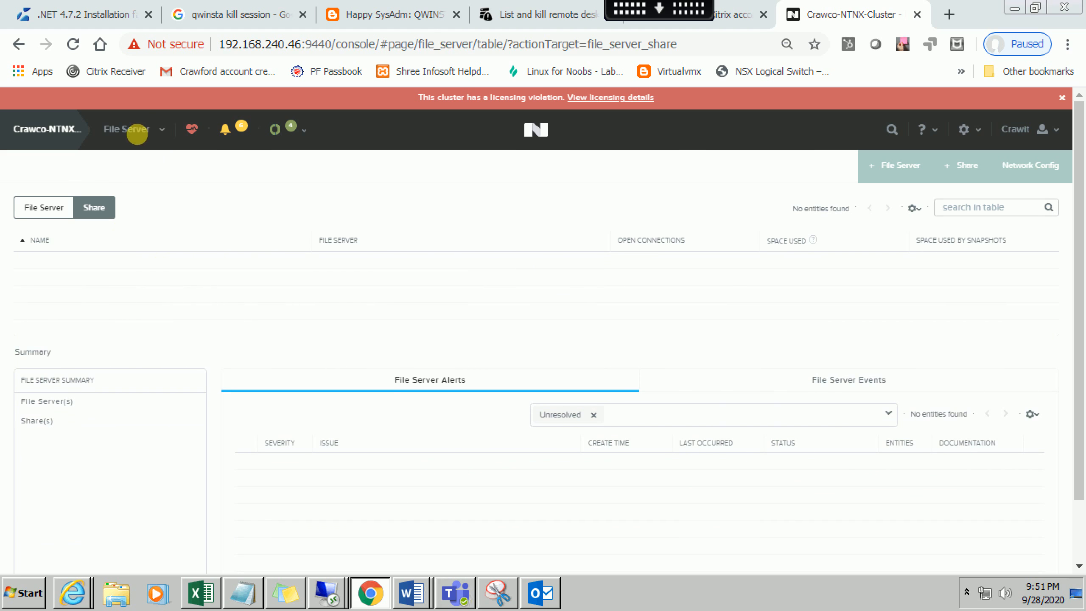
click(146, 143)
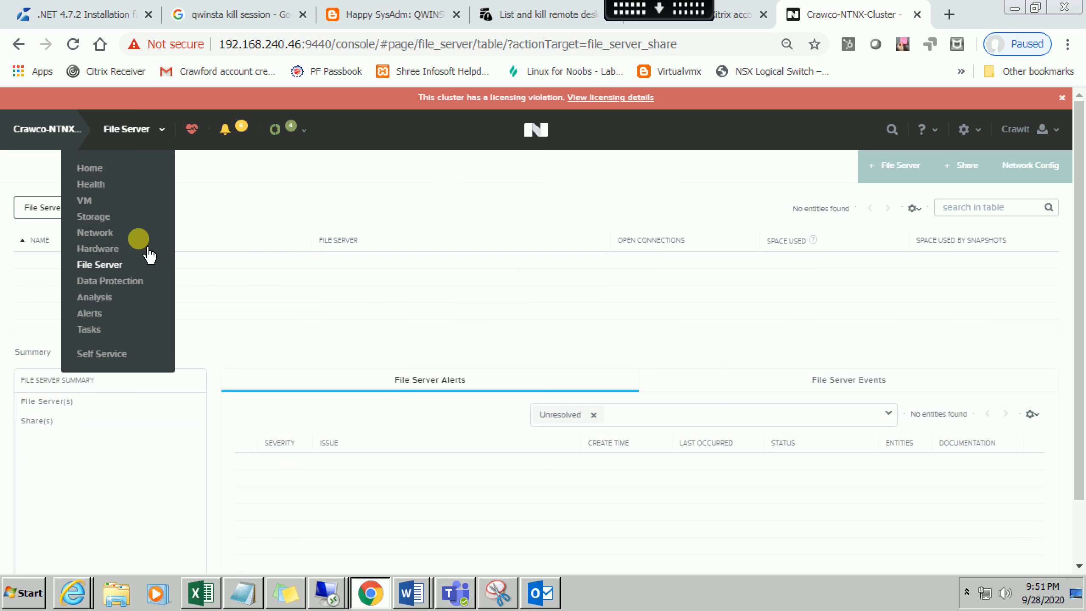
click(105, 289)
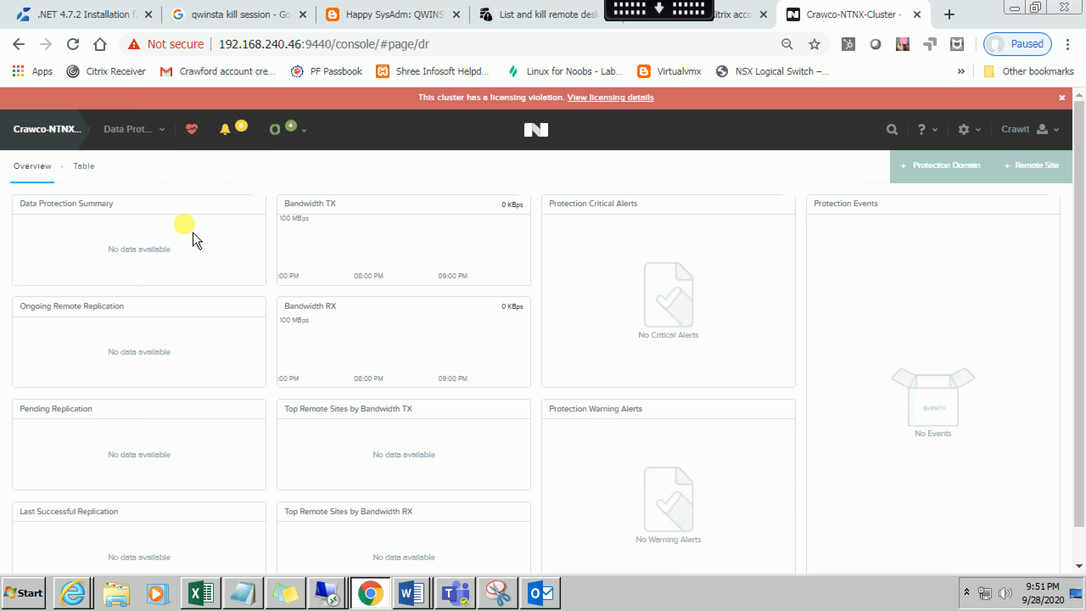
Switch to the Analysis page and review its charts for cluster CPU, memory, disk IOPS and latency
click(138, 139)
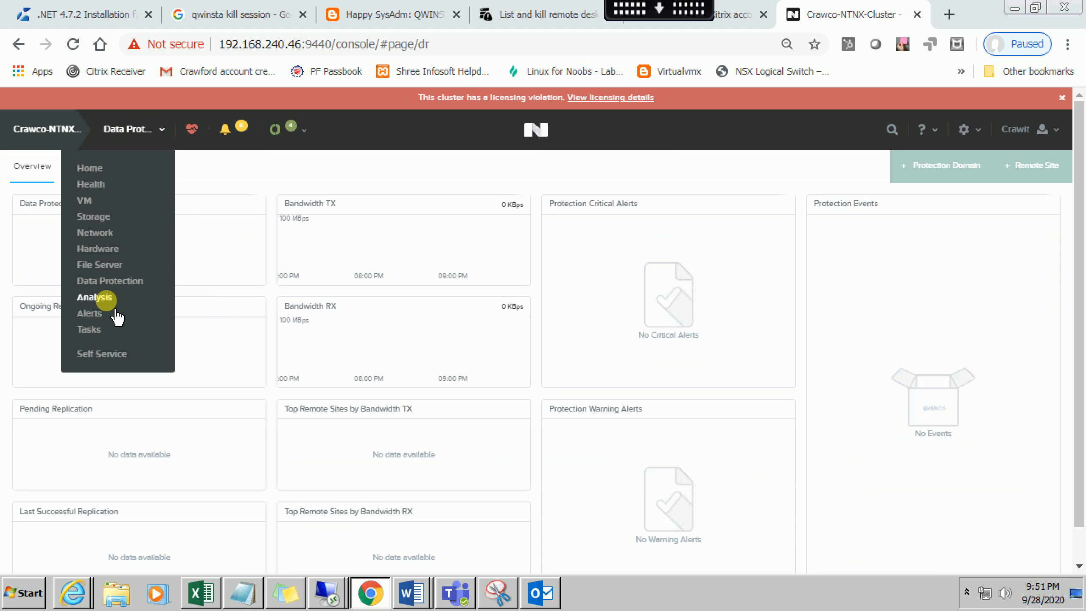
click(106, 301)
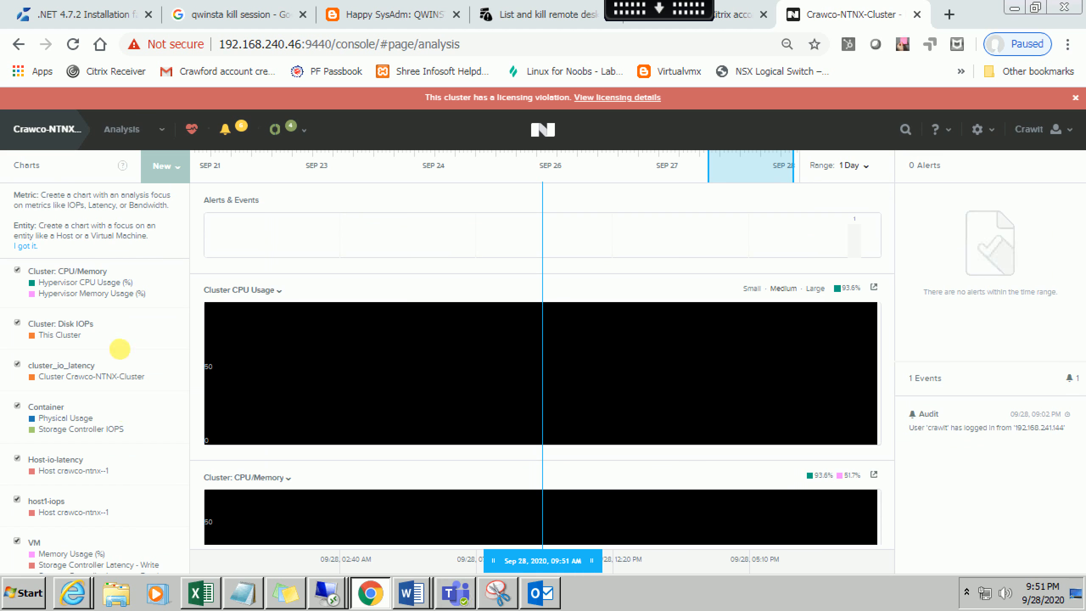
scroll(121, 423, down, 1)
scroll(118, 398, up, 1)
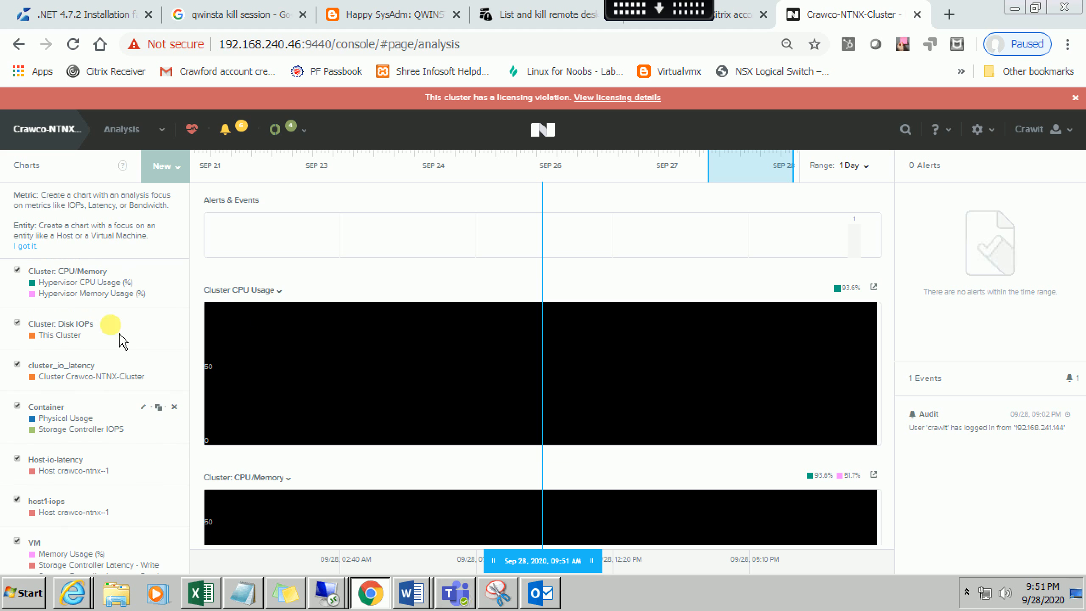
Open the Alerts page and review the cluster's list of alerts, followed by its list of events
click(123, 129)
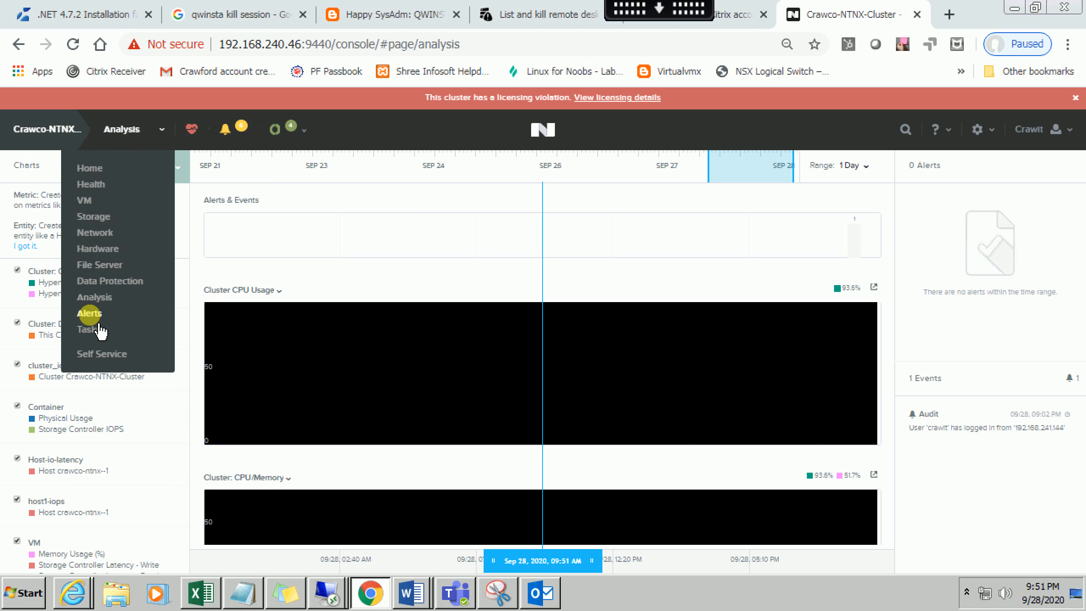
click(90, 315)
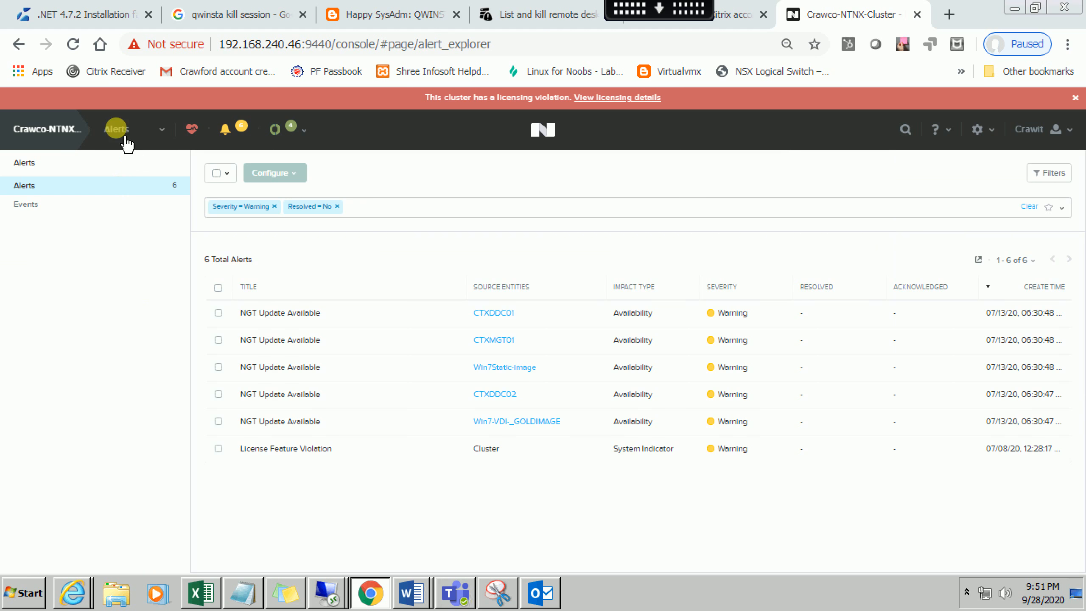
click(59, 210)
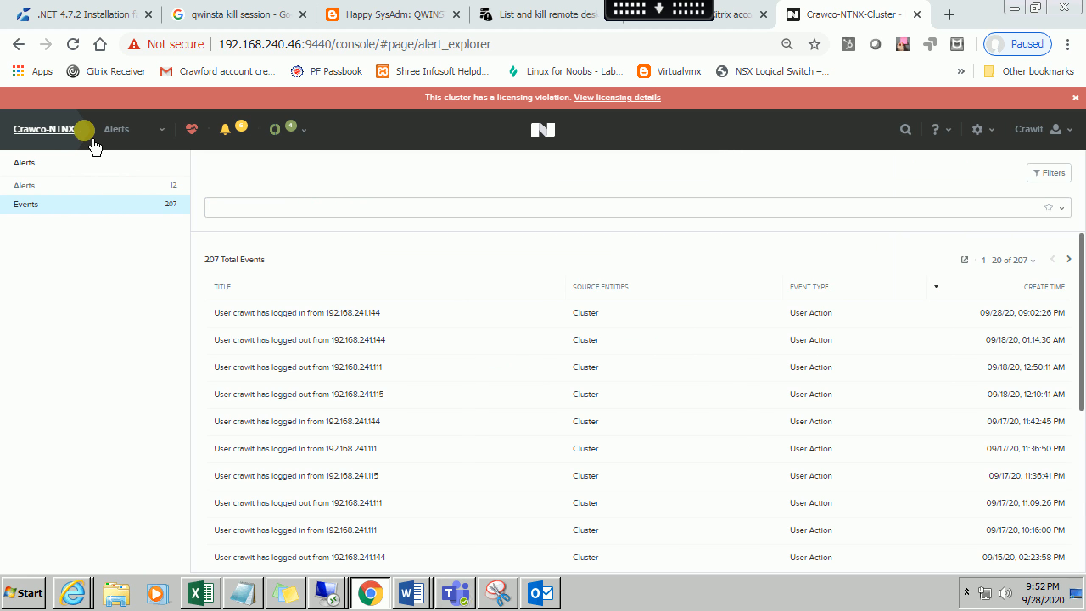
click(119, 132)
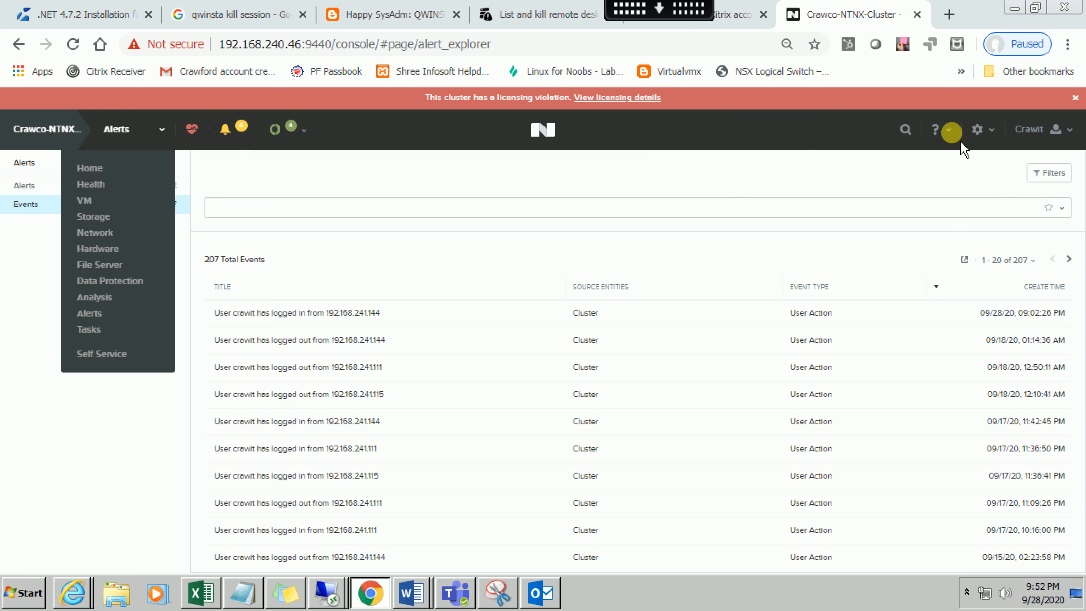
View the host selection of the Expand Cluster settings for newly discovered nodes and close the dialog
click(978, 131)
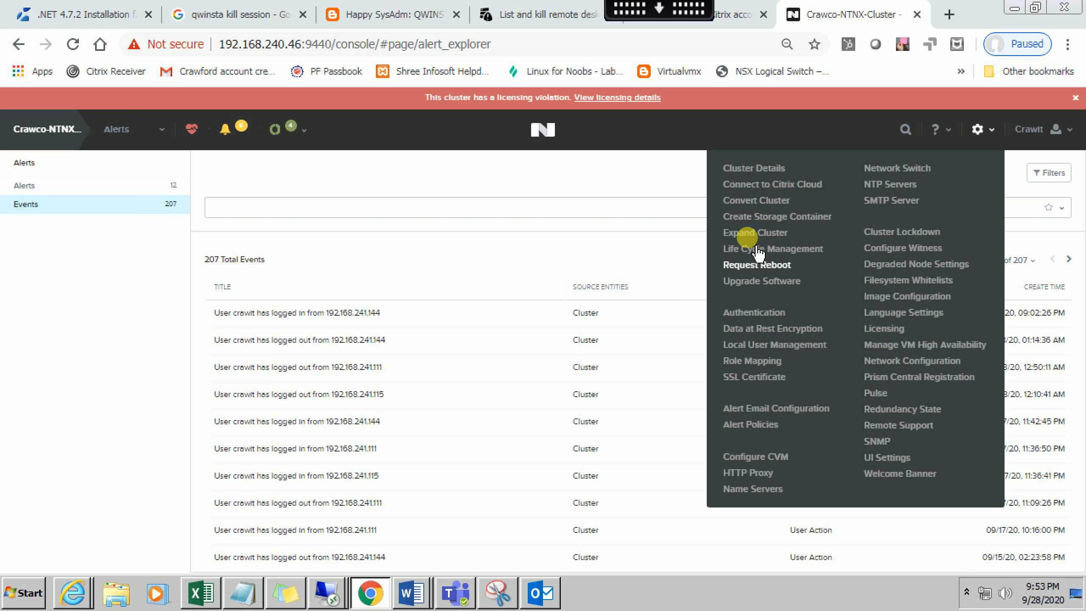
click(671, 282)
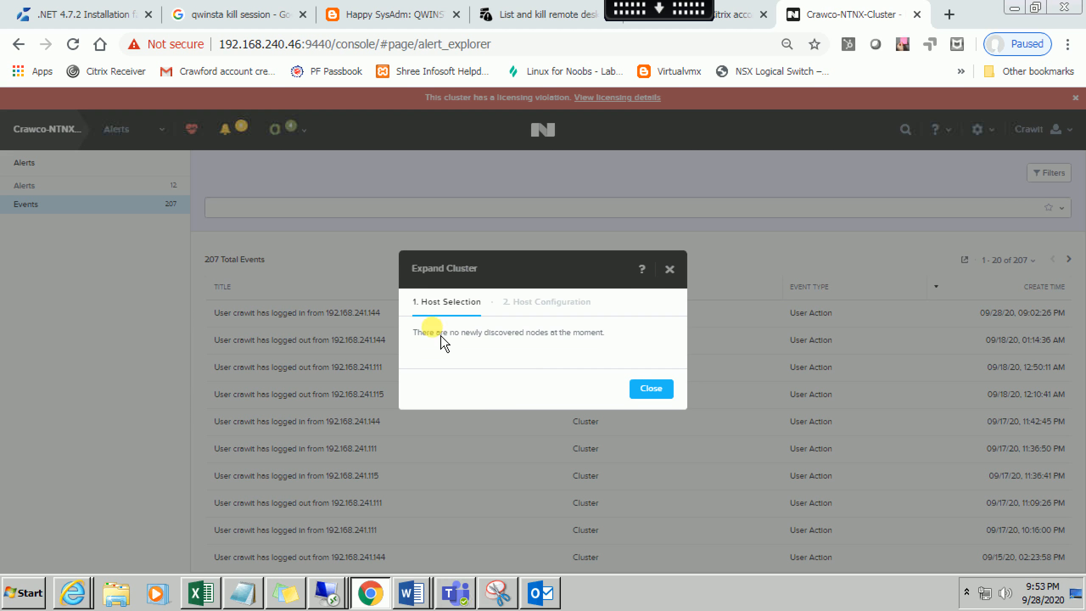
drag(423, 332, 487, 342)
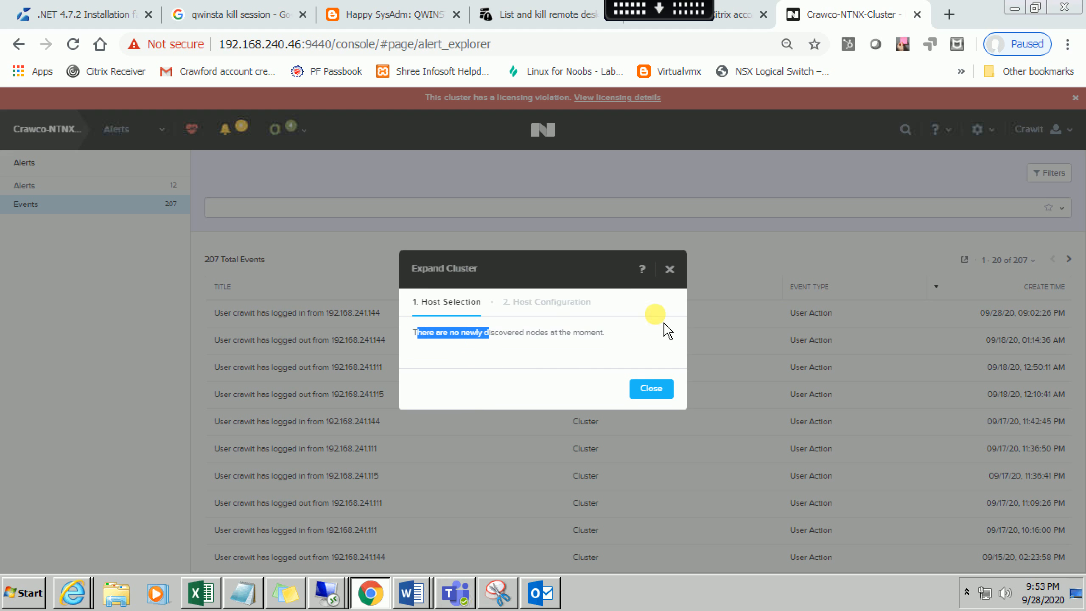
click(671, 272)
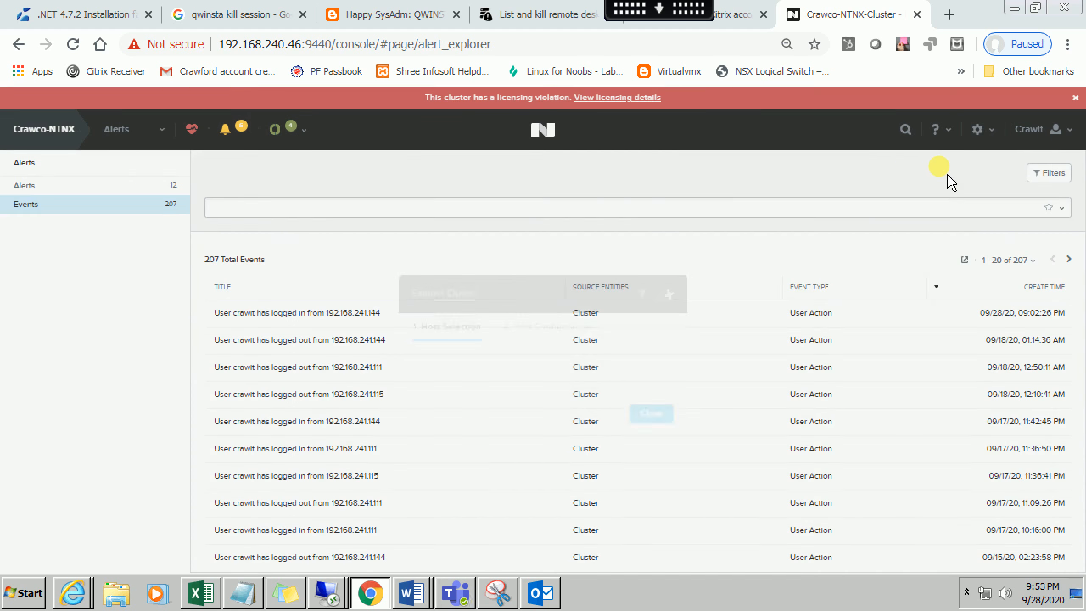
View the Cluster Details and the Network Switch Configuration, closing each dialog without changes
click(980, 132)
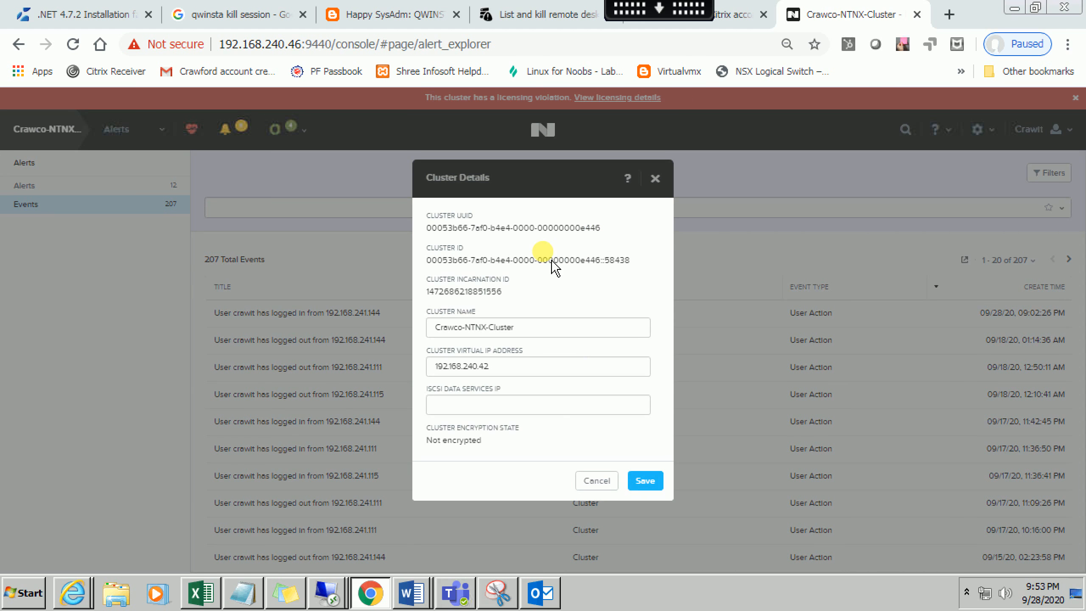
click(596, 480)
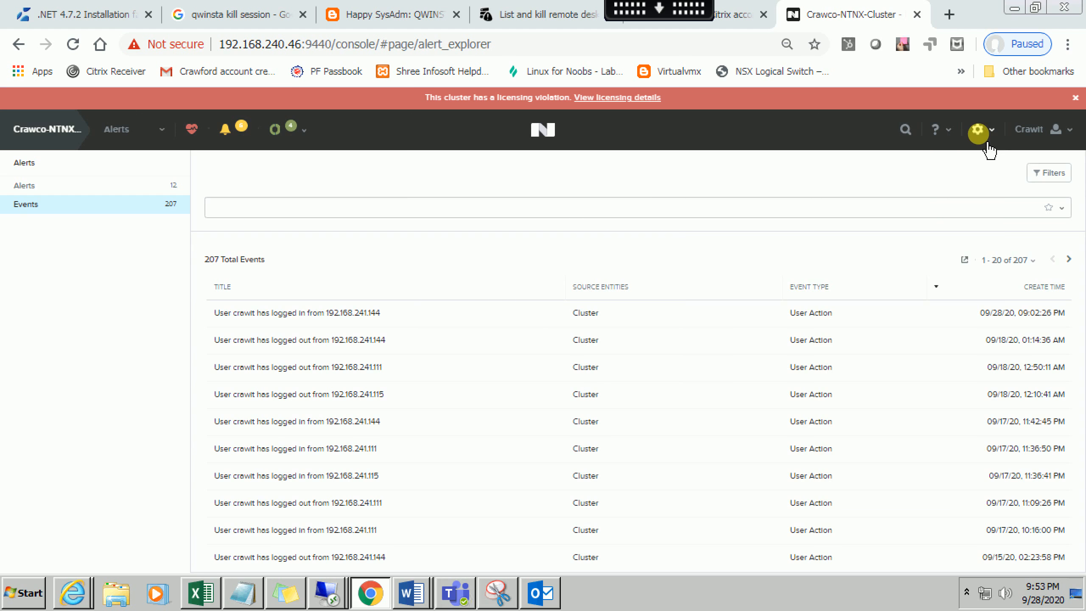
click(978, 130)
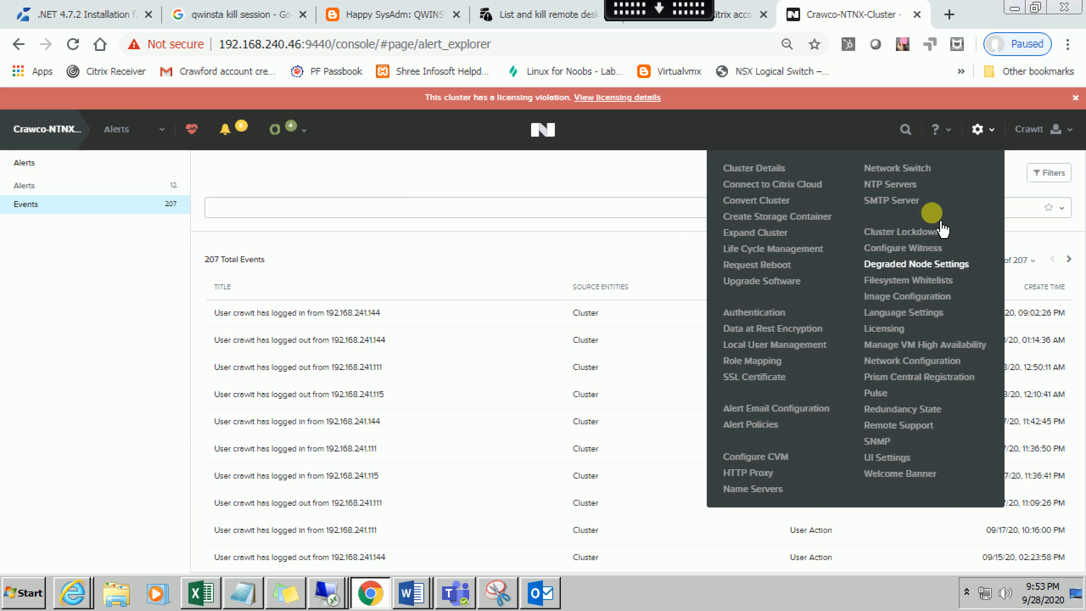
click(919, 171)
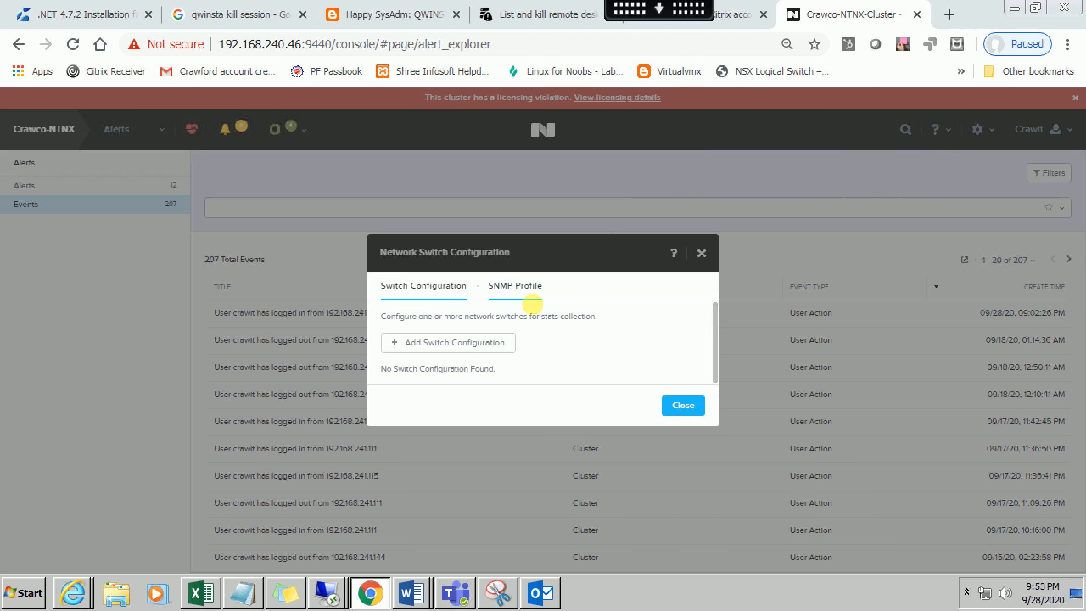
click(713, 266)
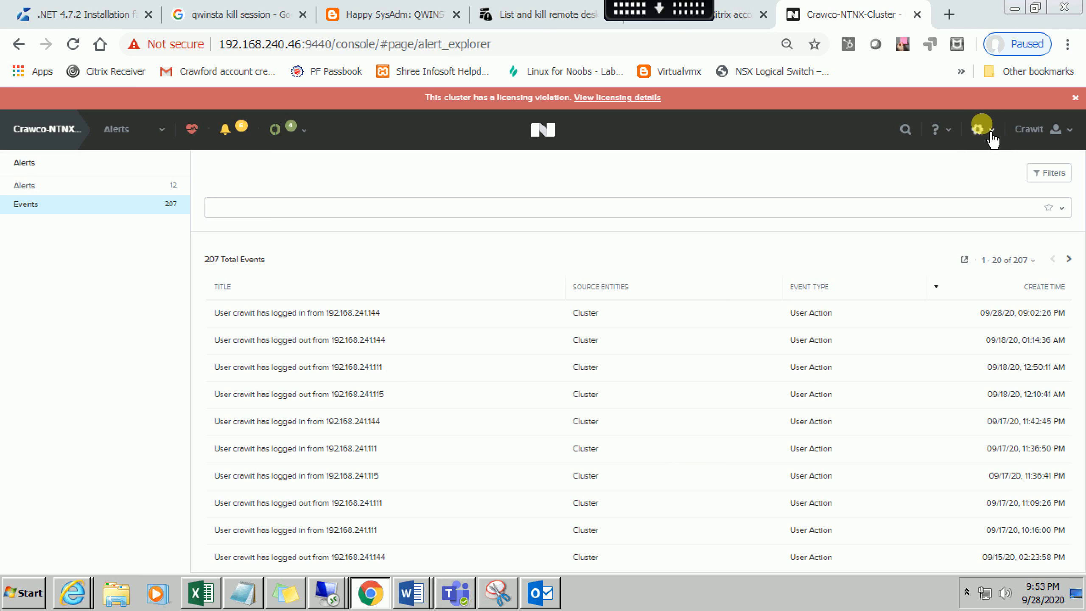
Review the controller VM interfaces and the user VM networks with their VLAN IDs in the Network Configuration
click(989, 138)
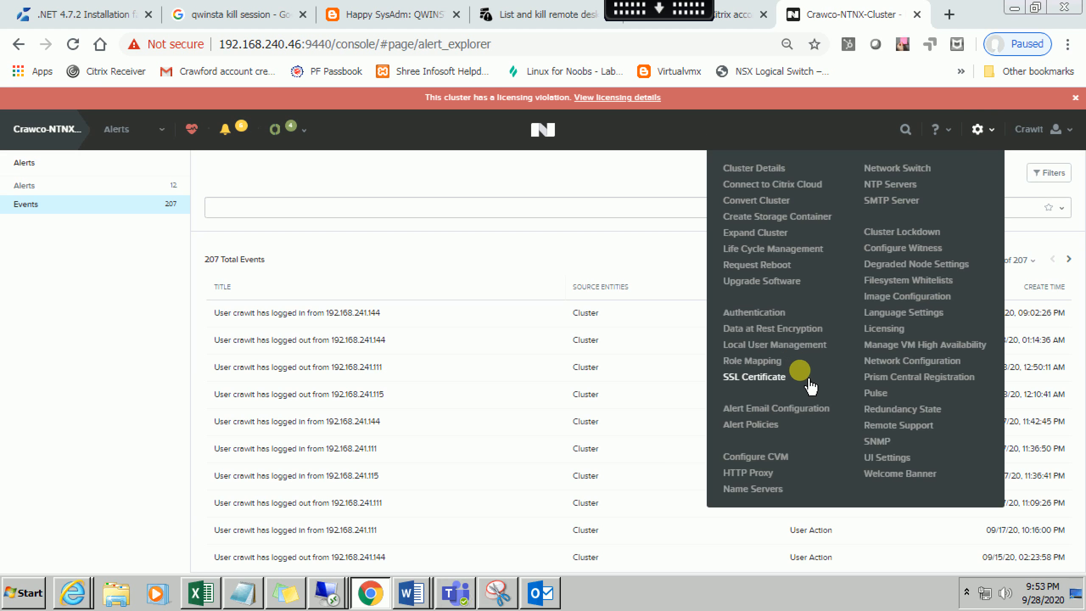
click(892, 377)
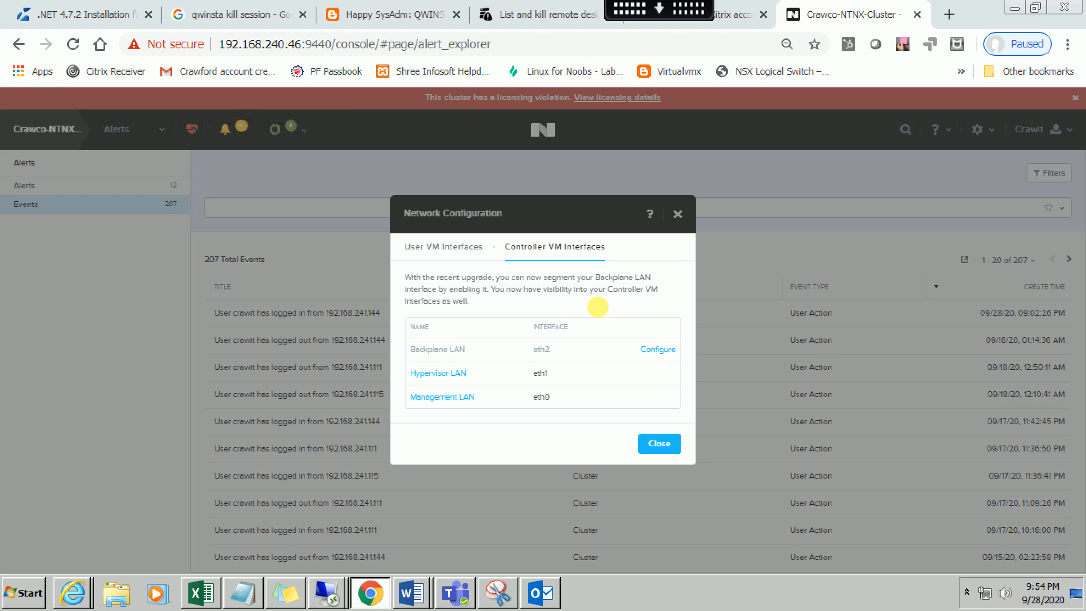
click(439, 258)
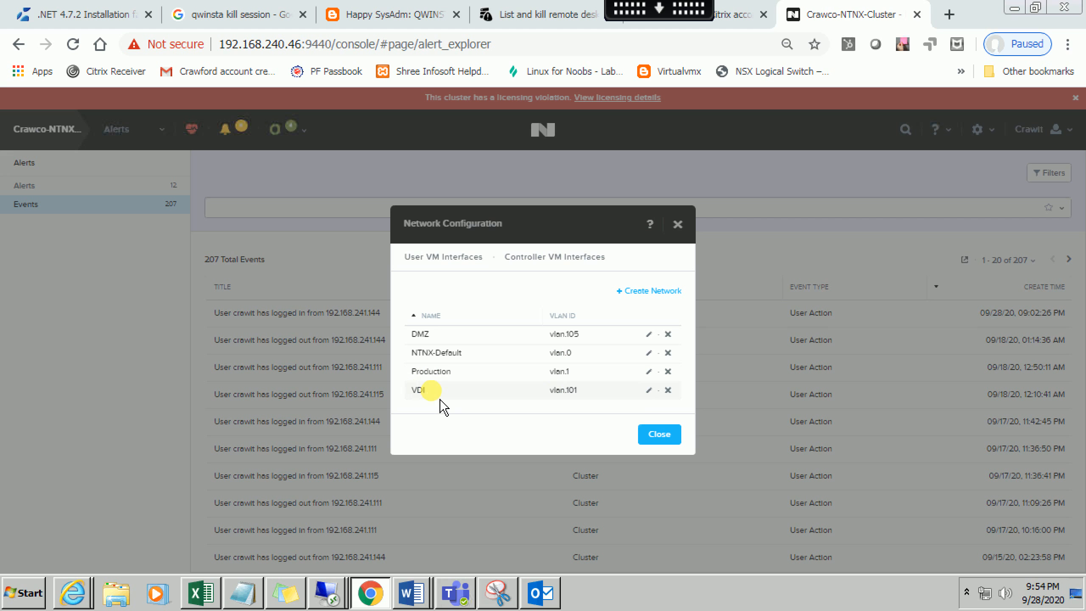
click(654, 438)
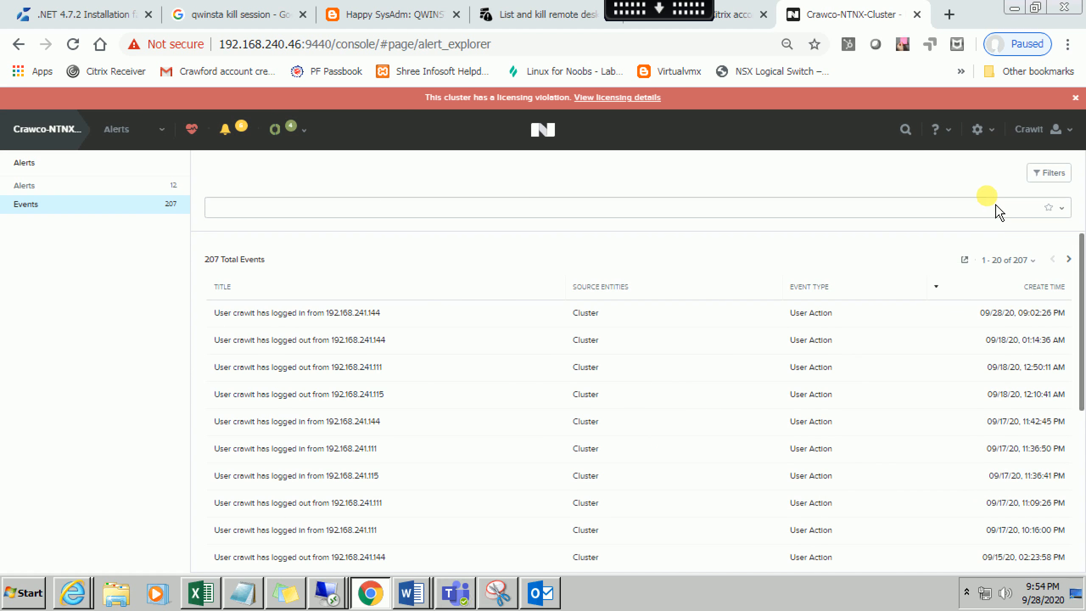
View the Redundancy Factor Readiness settings and the directory list and client options of the Authentication Configuration without changing them
click(980, 131)
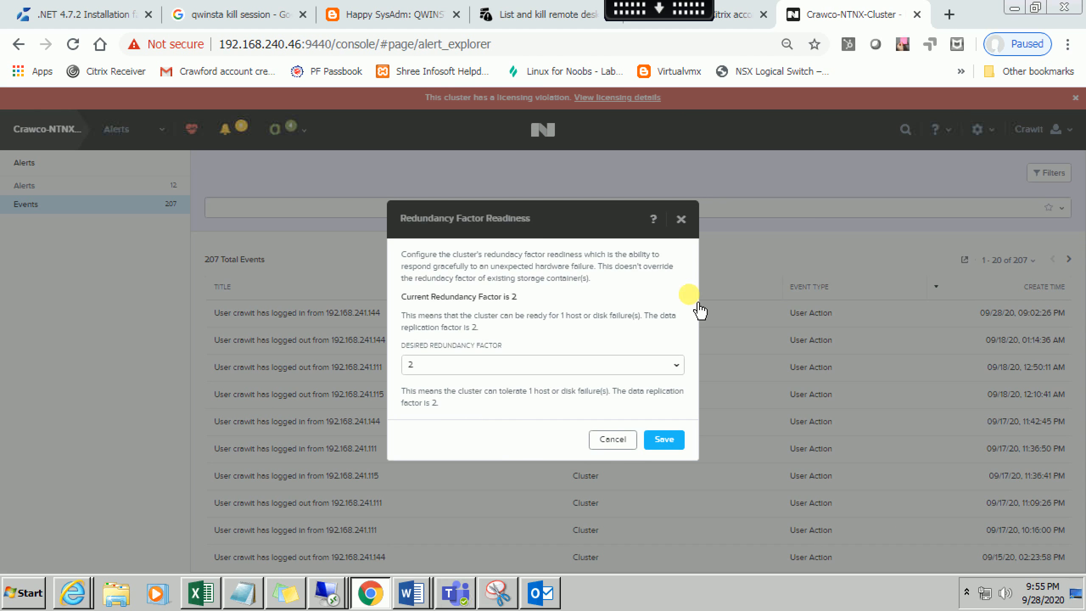
click(684, 225)
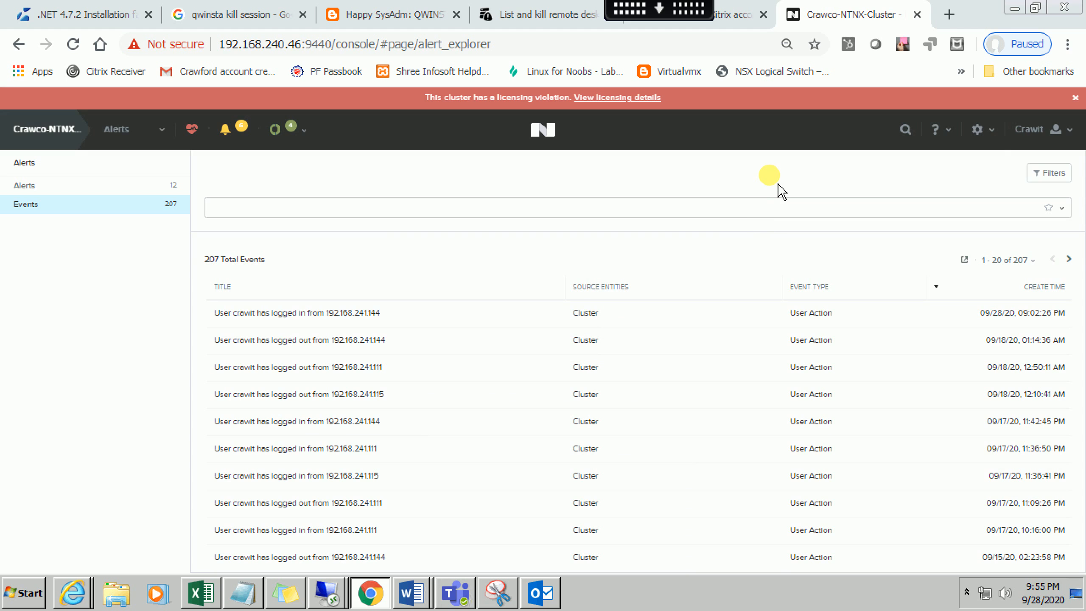
click(978, 140)
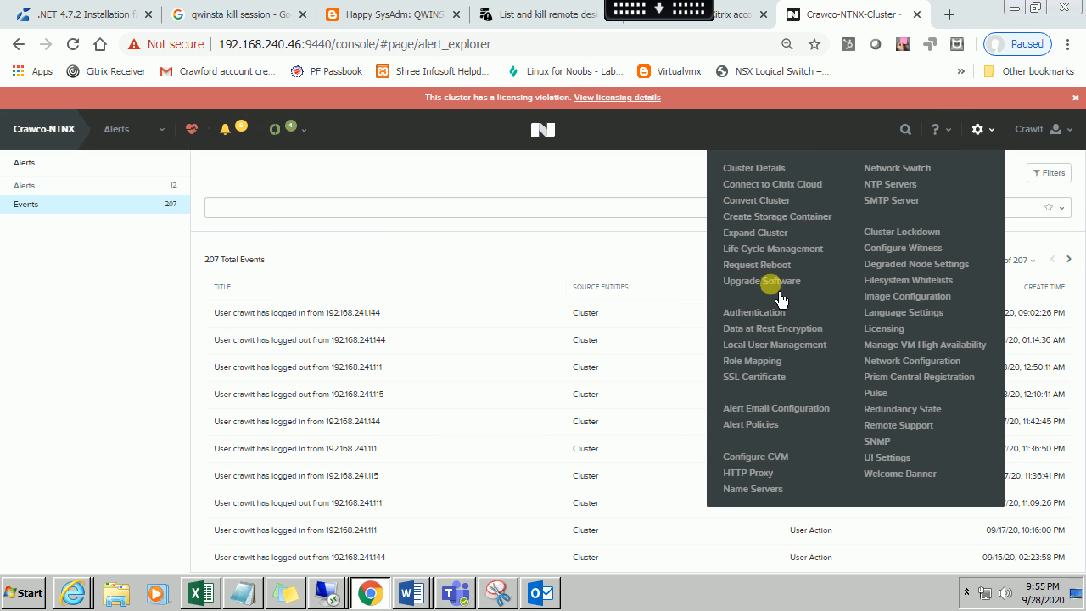
click(745, 312)
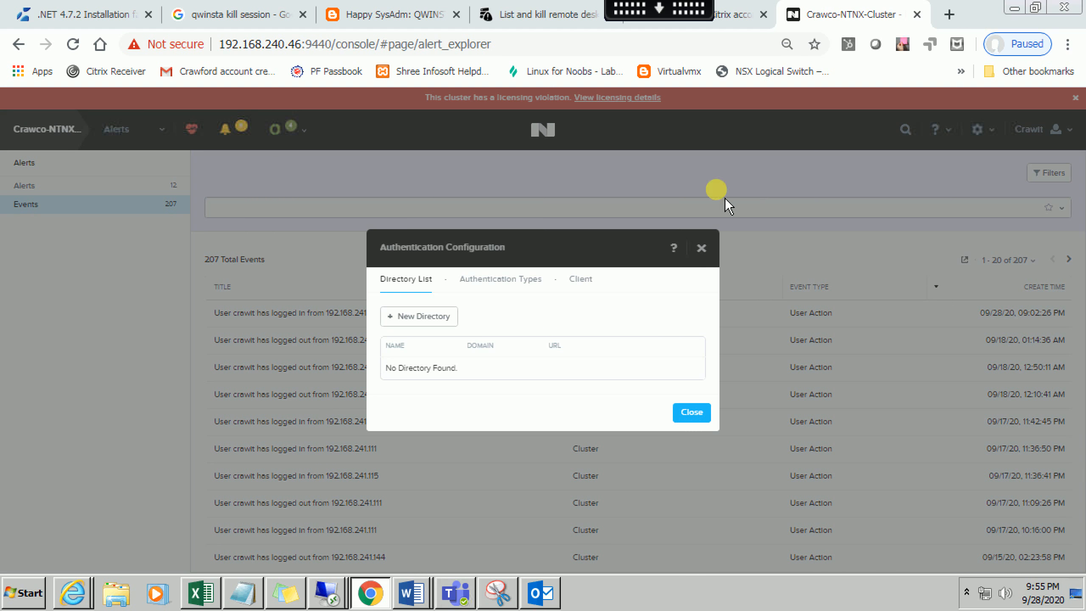
click(540, 282)
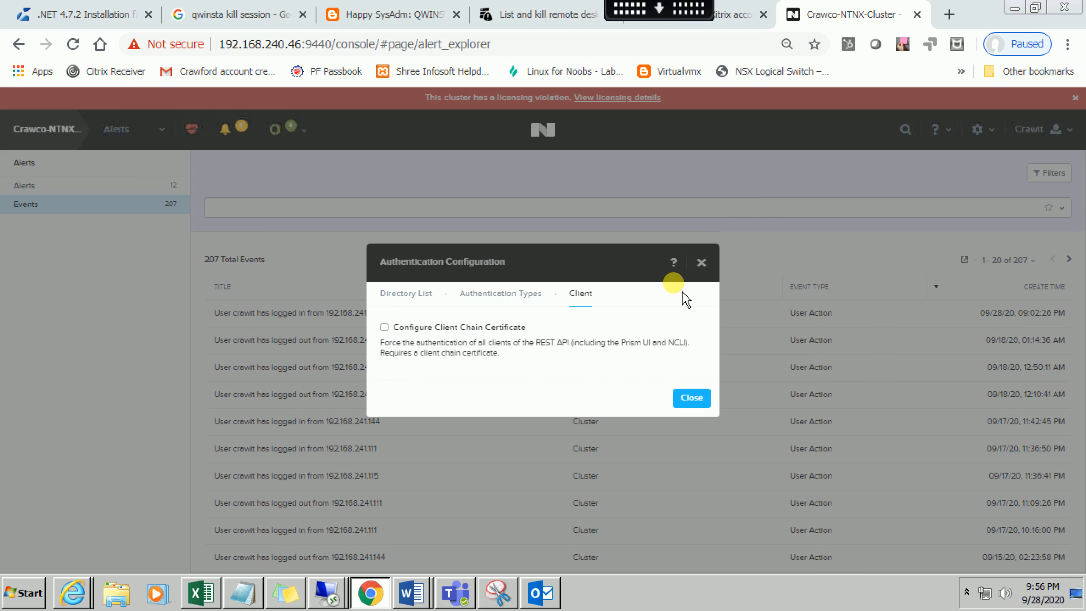
click(701, 263)
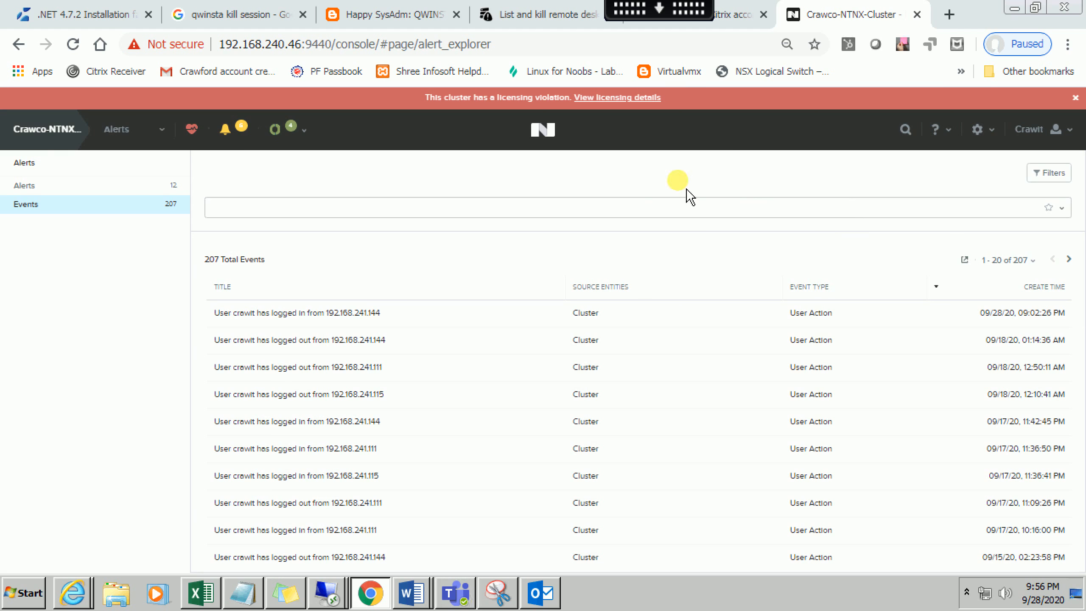
View the Acropolis Licensing page and try to go back to the previous page
click(991, 141)
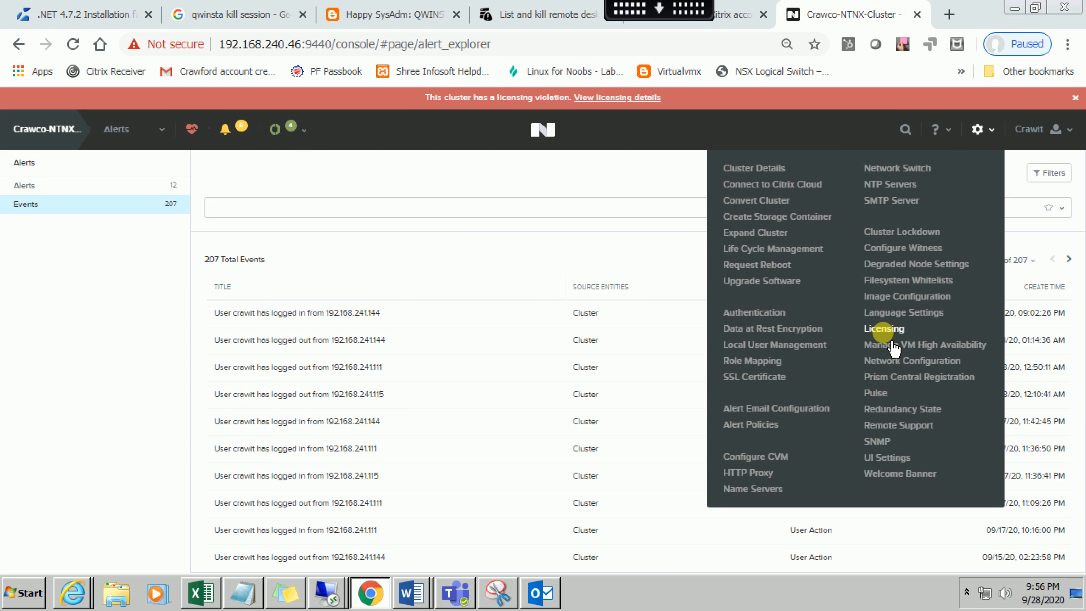
click(885, 330)
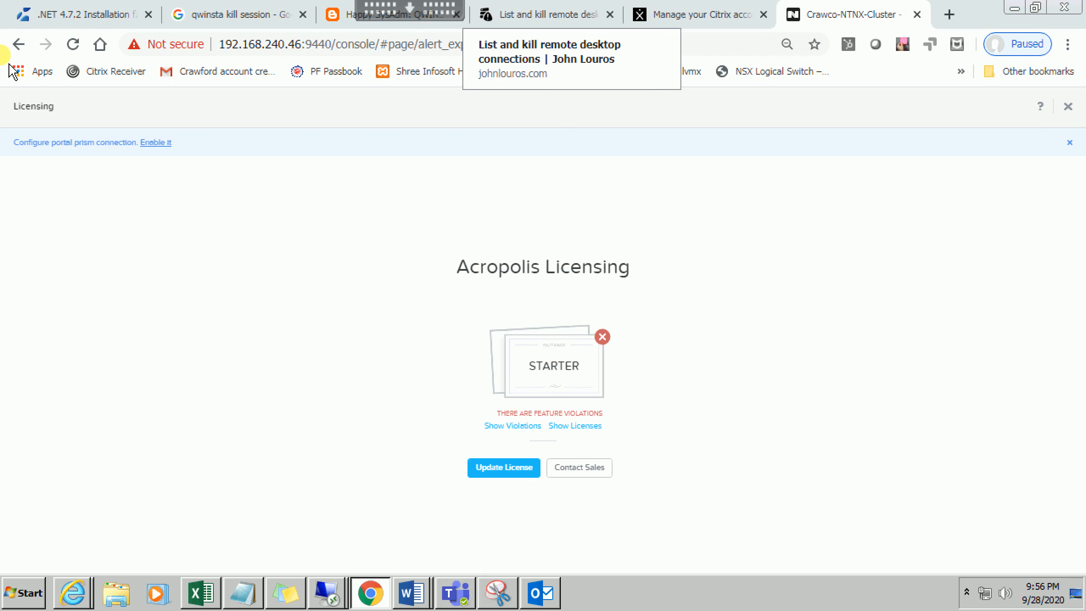
click(19, 44)
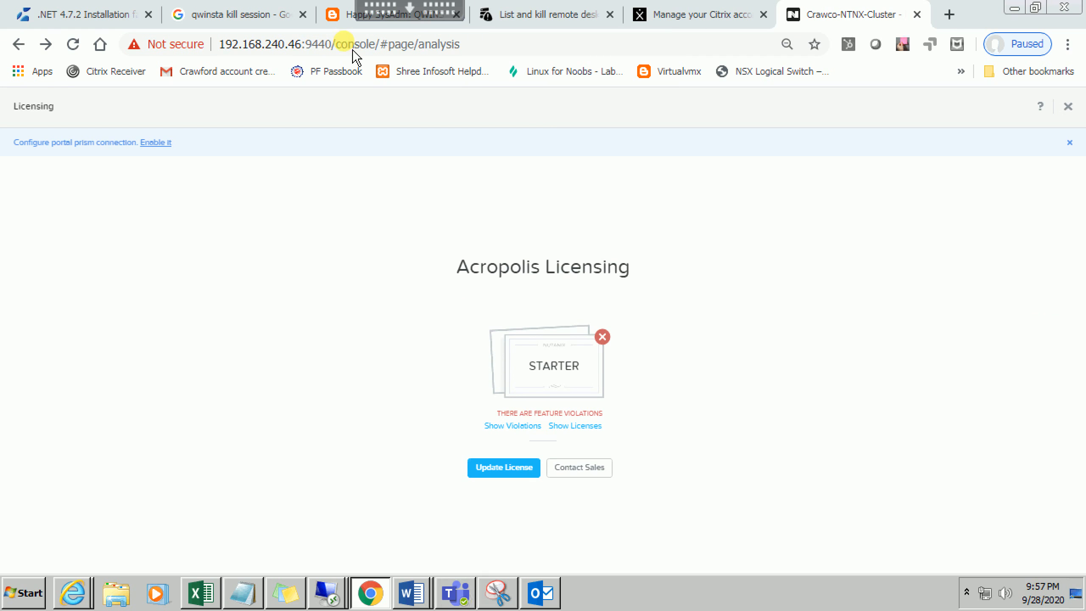
Shorten the console address to 192.168.240.46:9440/ and load it
drag(338, 44, 574, 44)
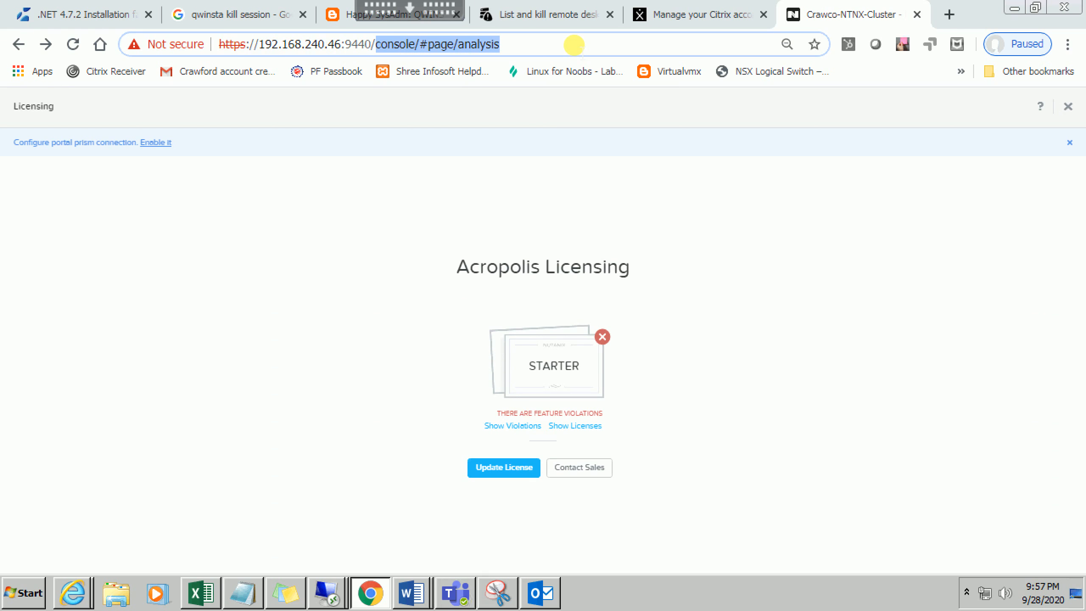
key(BackSpace)
key(Return)
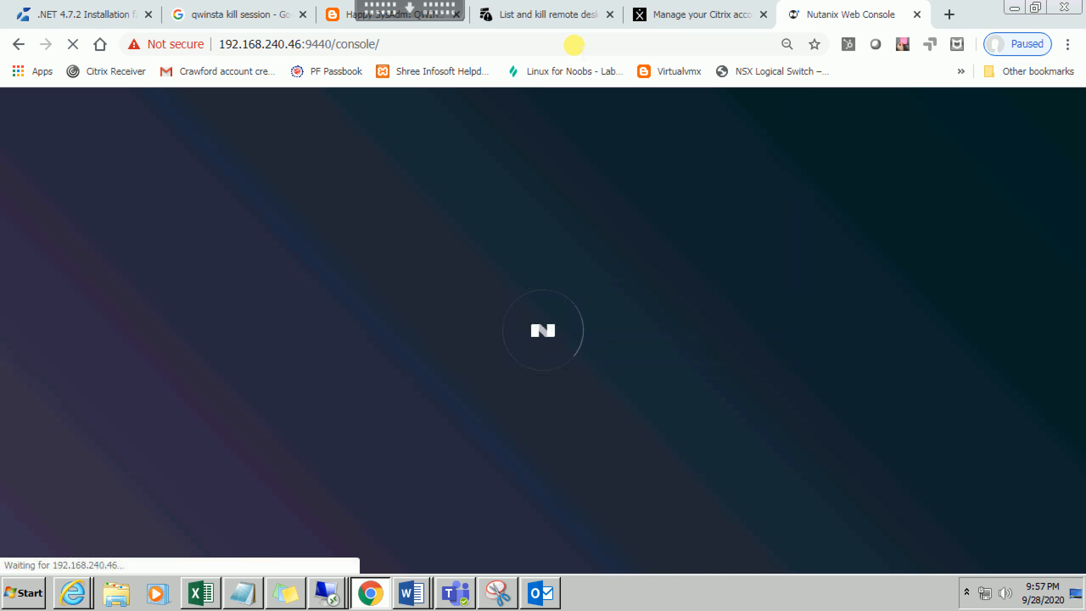